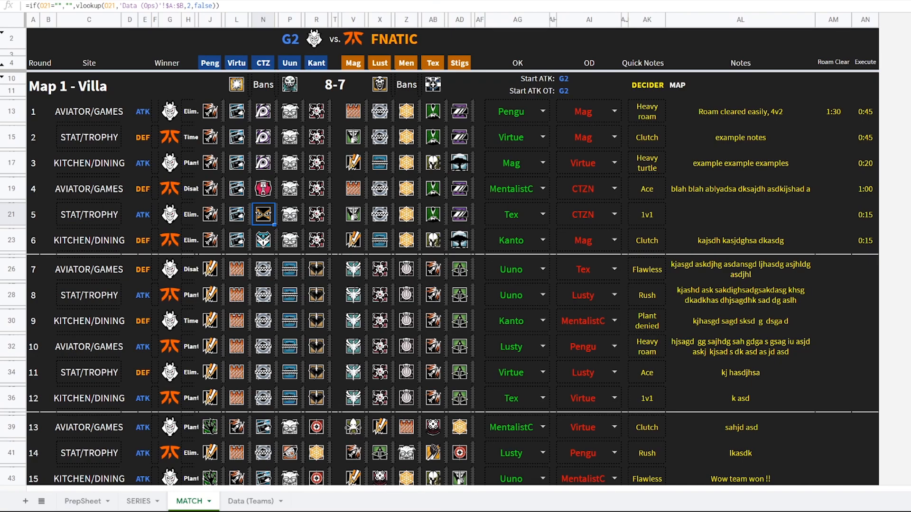
On the prep sheet, select G2 as the first team
click(145, 505)
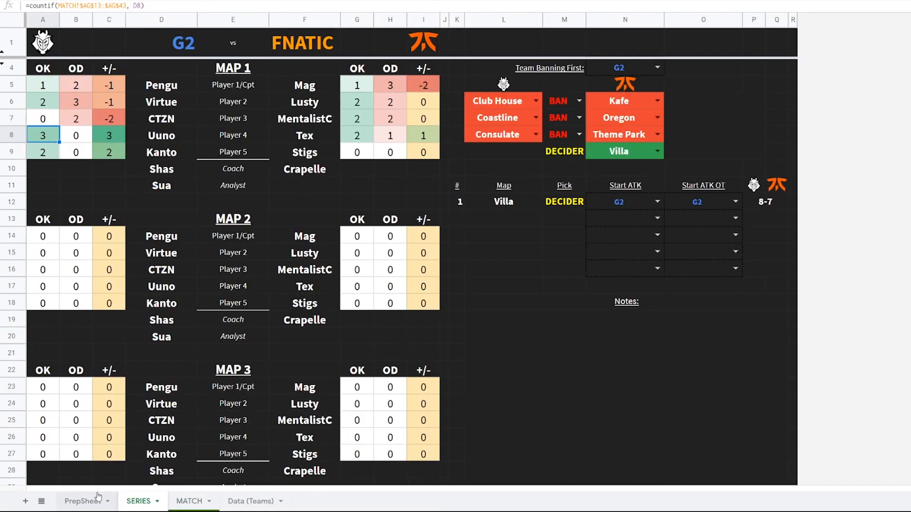
click(85, 502)
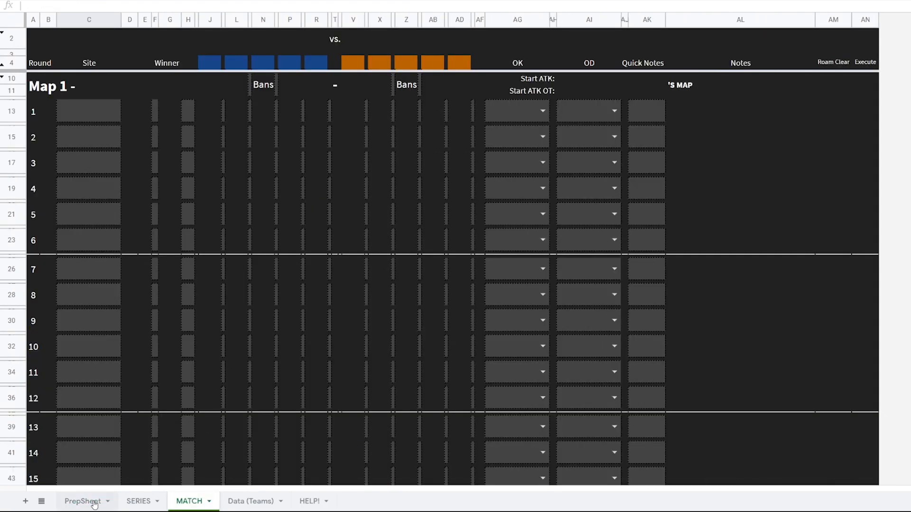
click(83, 501)
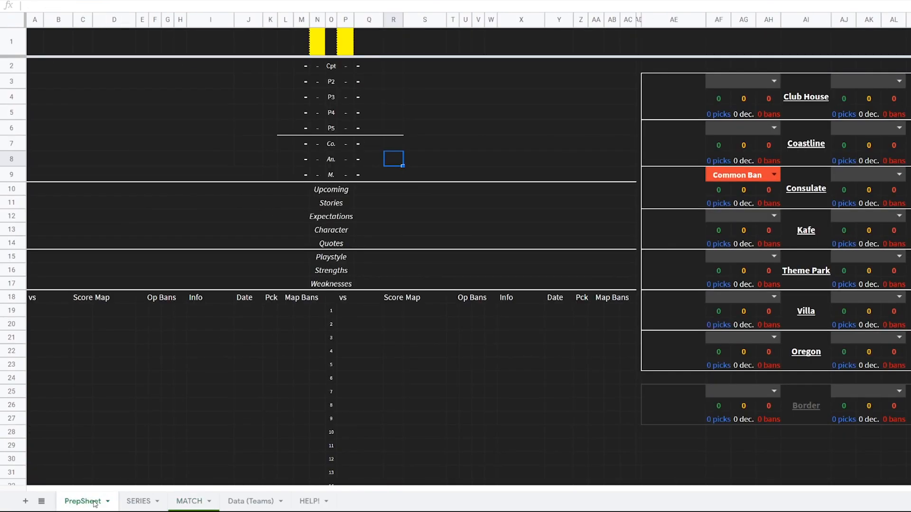
click(317, 44)
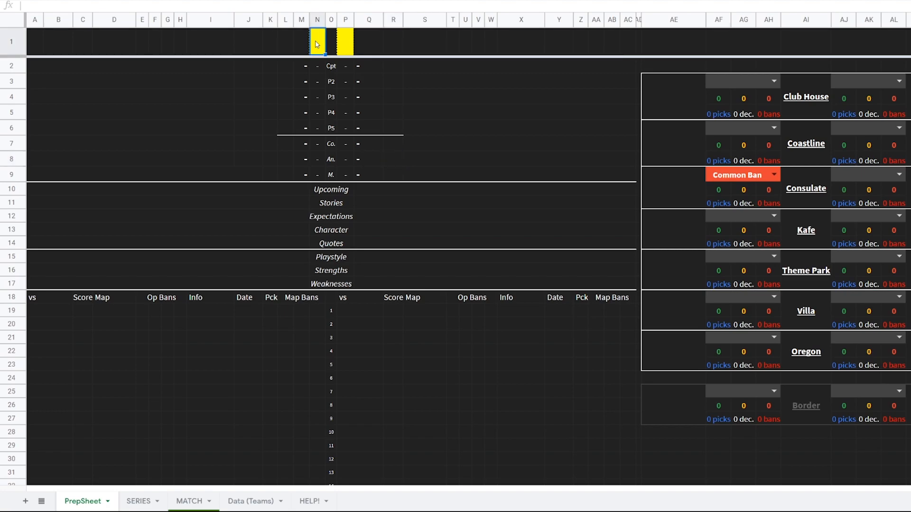
click(317, 44)
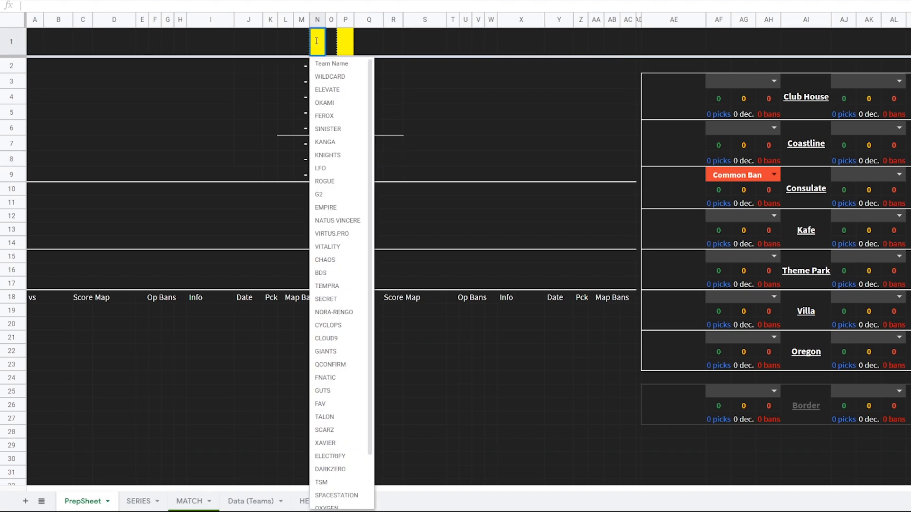
click(323, 197)
Set the opposing team to FNATIC
click(345, 44)
text(f)
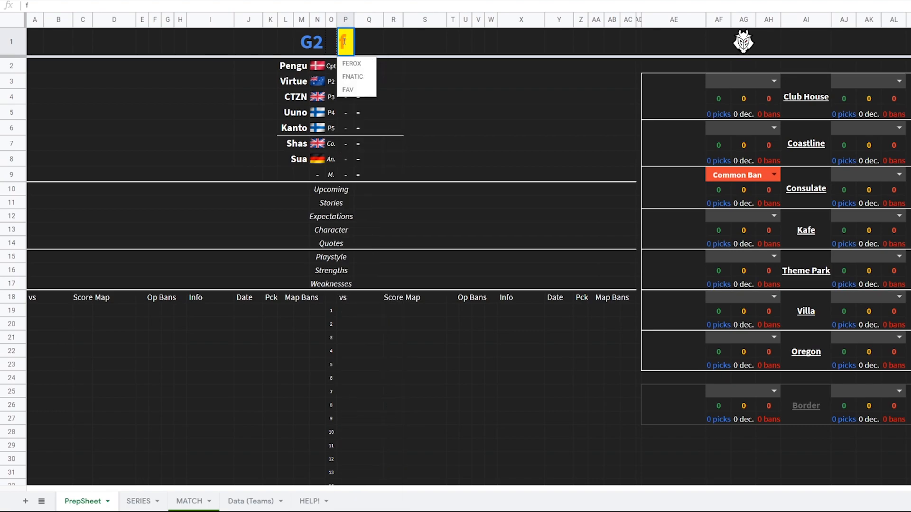
text(n)
key(Return)
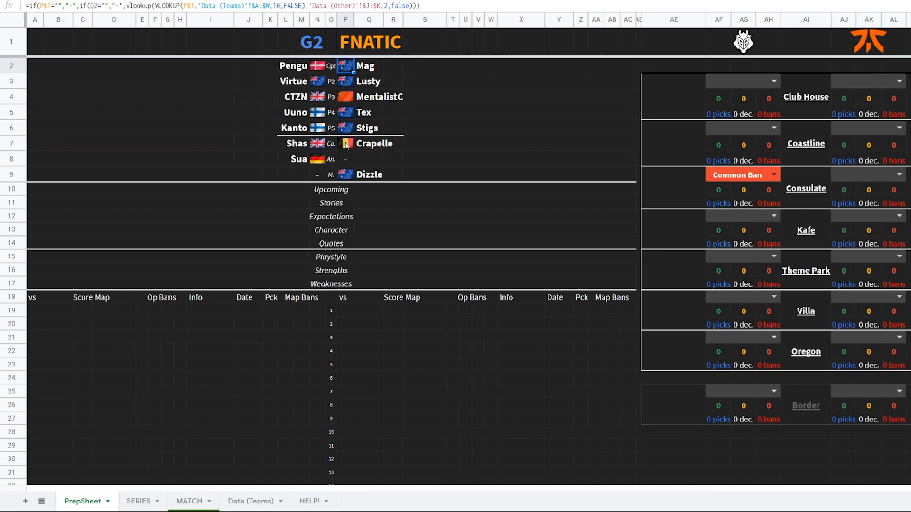
Enter a past match against Rogue with a 7-0 score on Consulate in the first results row
click(56, 316)
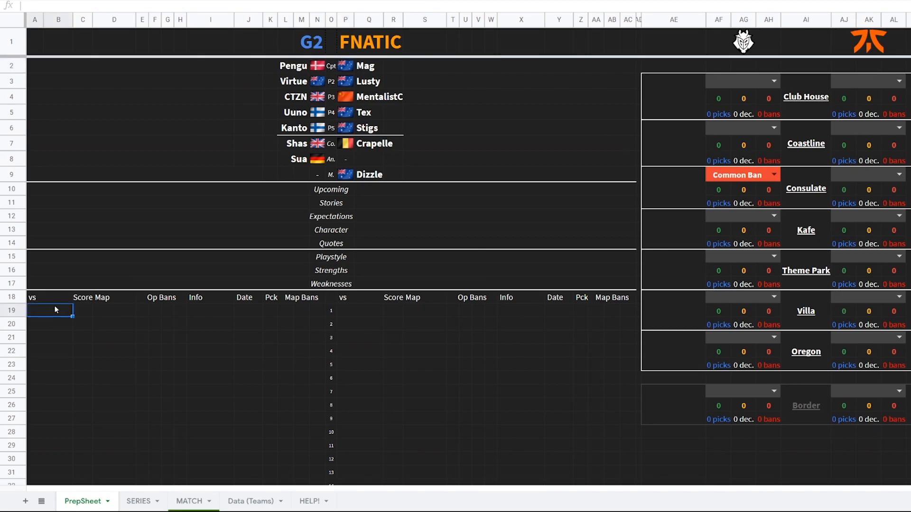
text(Rogue)
key(Tab)
text(7-0)
key(Tab)
text(cn)
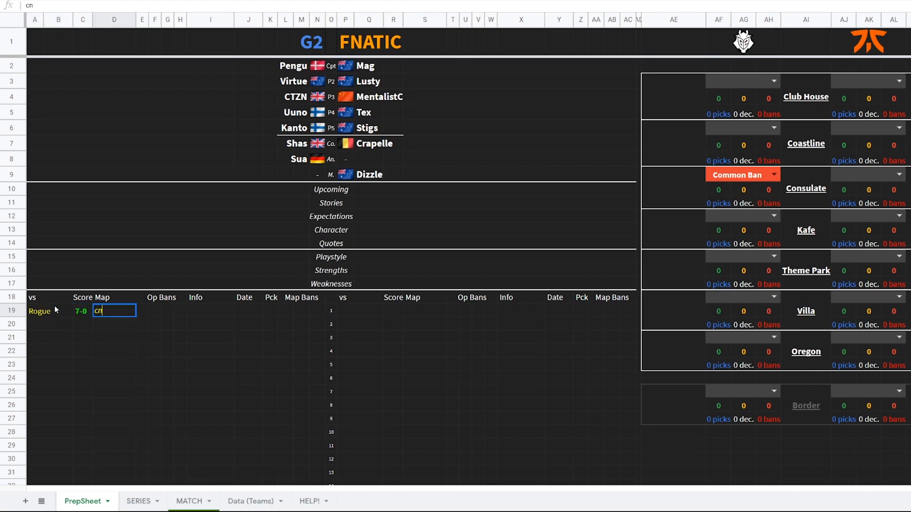
key(BackSpace)
text(o)
key(Down)
key(Down)
key(Tab)
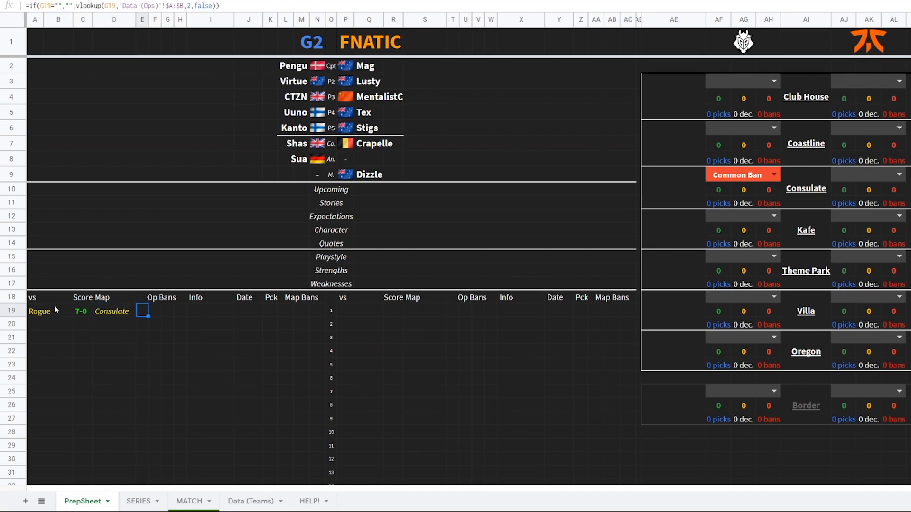
Add EU Major as the info and 2 Jul as the date for the Rogue match
key(Tab)
key(Tab)
key(Tab)
key(Tab)
text(EU Major)
key(Tab)
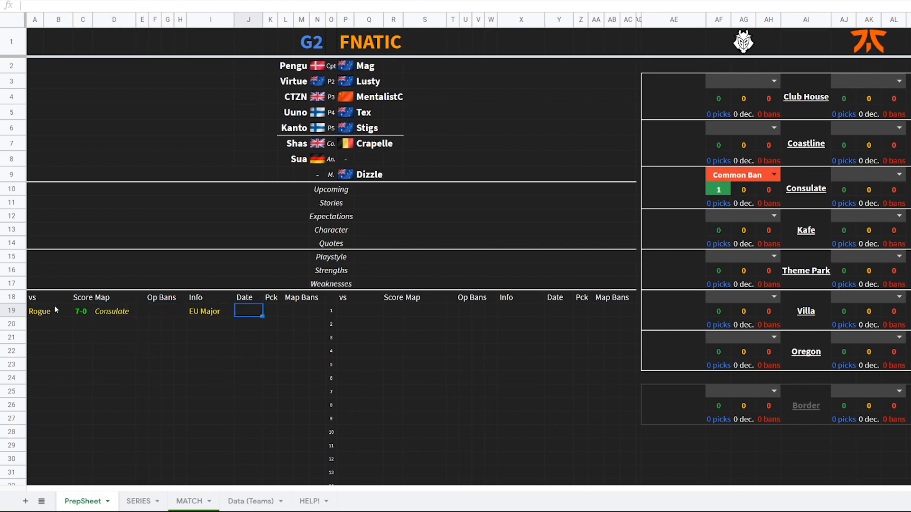
text(2 jul)
key(Tab)
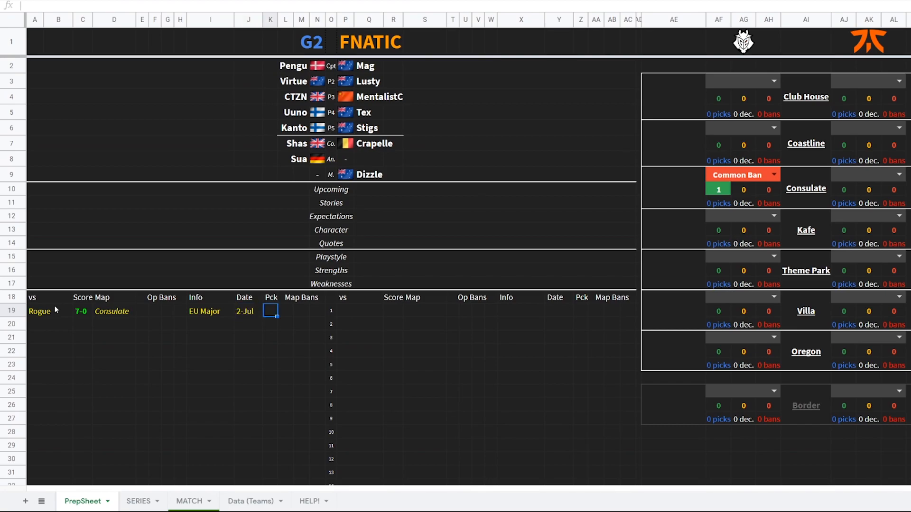
Mark the Rogue match pick as For and enter Coastline and Villa as the map bans
text(f)
key(Tab)
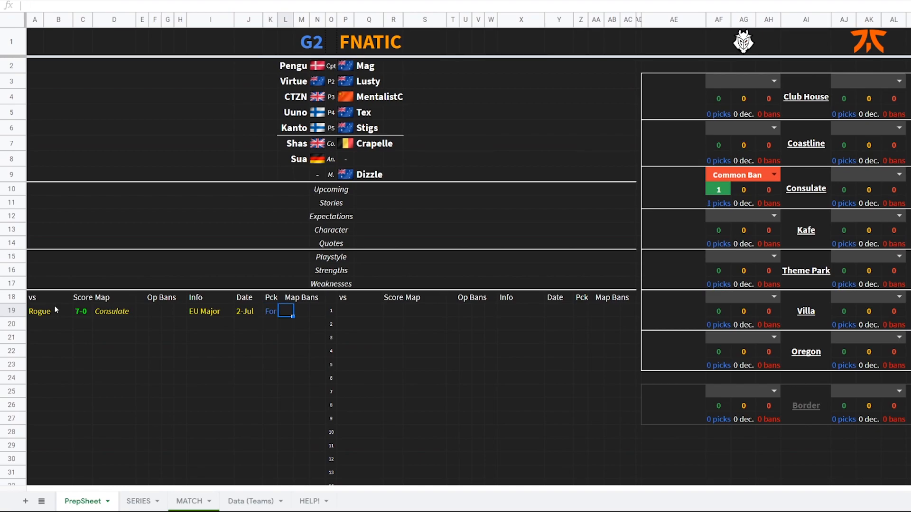
text(co)
key(Tab)
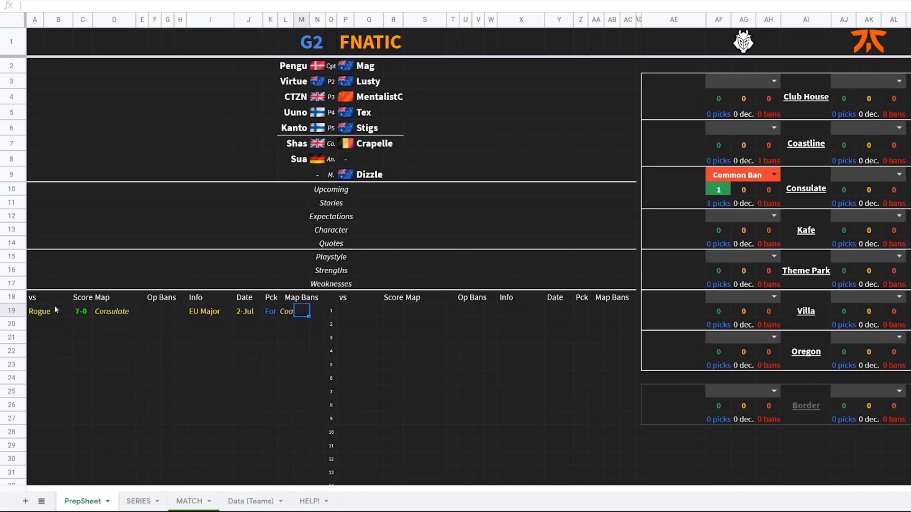
text(v)
key(Tab)
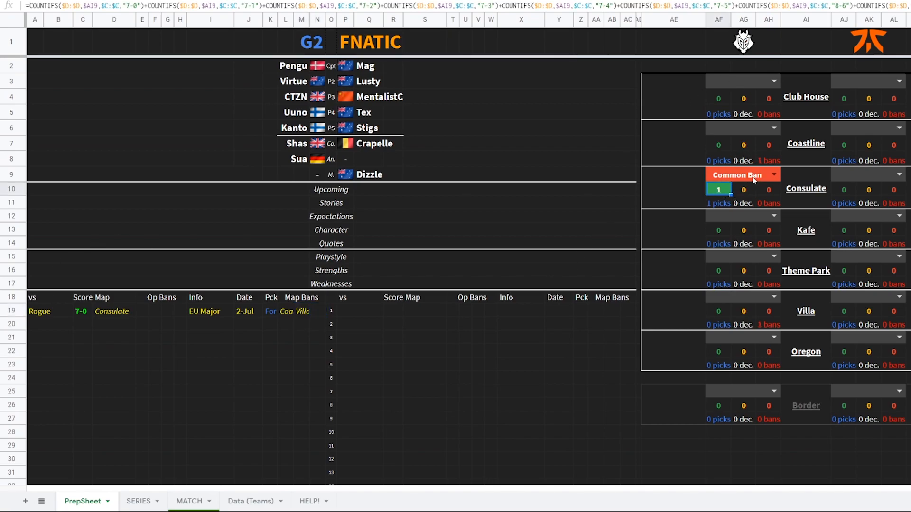
Clear the Common Ban rating from the first team's Consulate map entry
click(753, 178)
key(Delete)
click(729, 188)
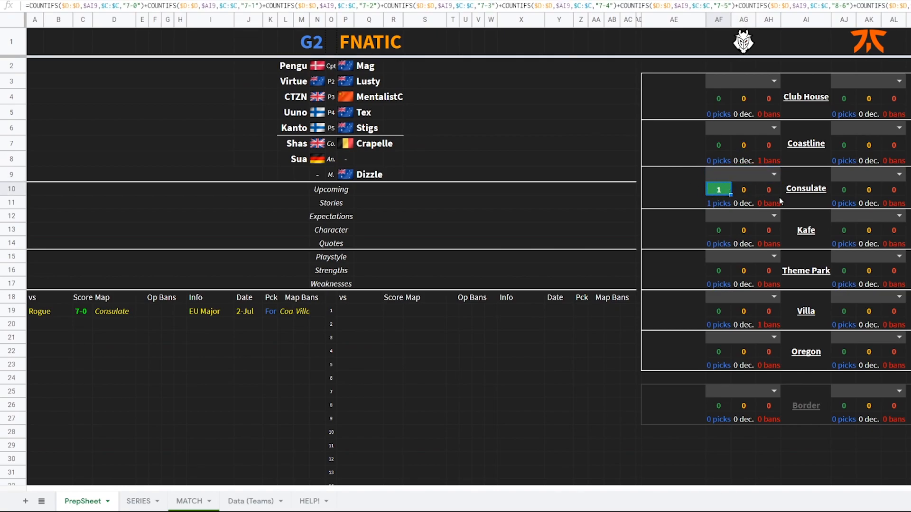
click(772, 326)
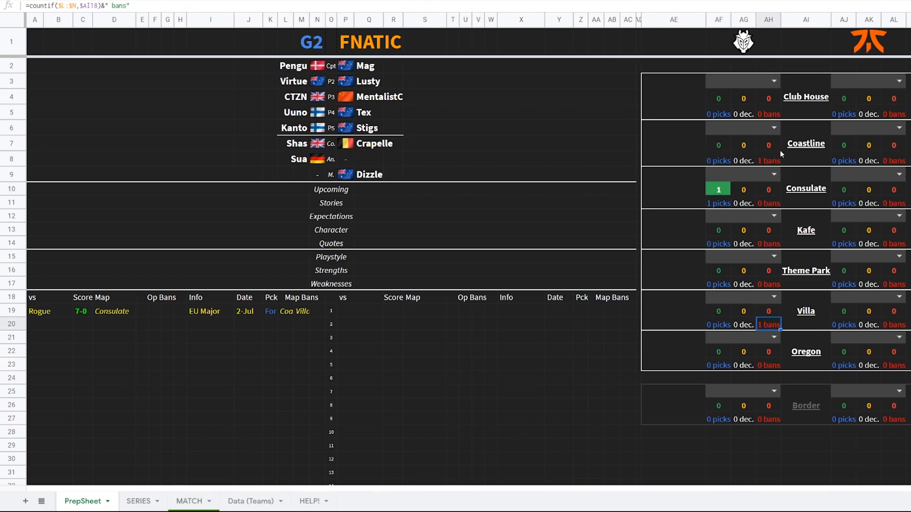
click(769, 161)
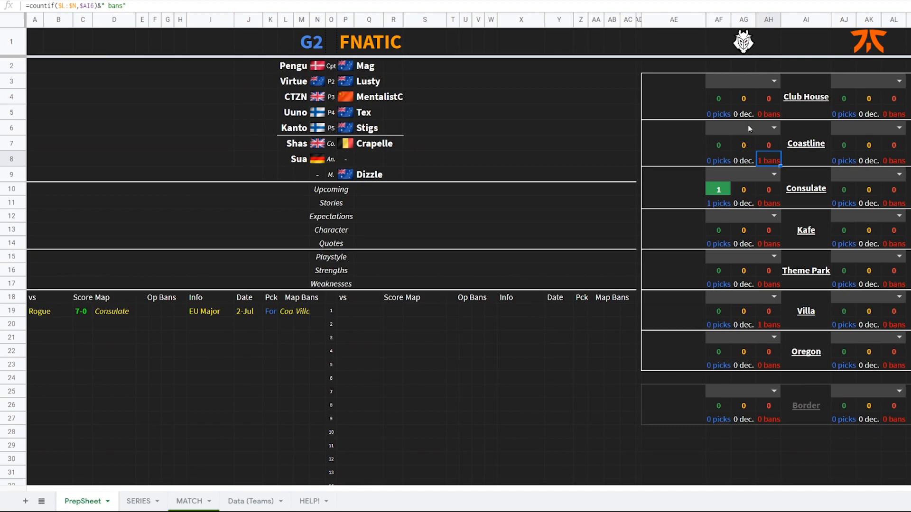
Rate Coastline as Best Map and Consulate as Insta-Ban for the first team
click(772, 127)
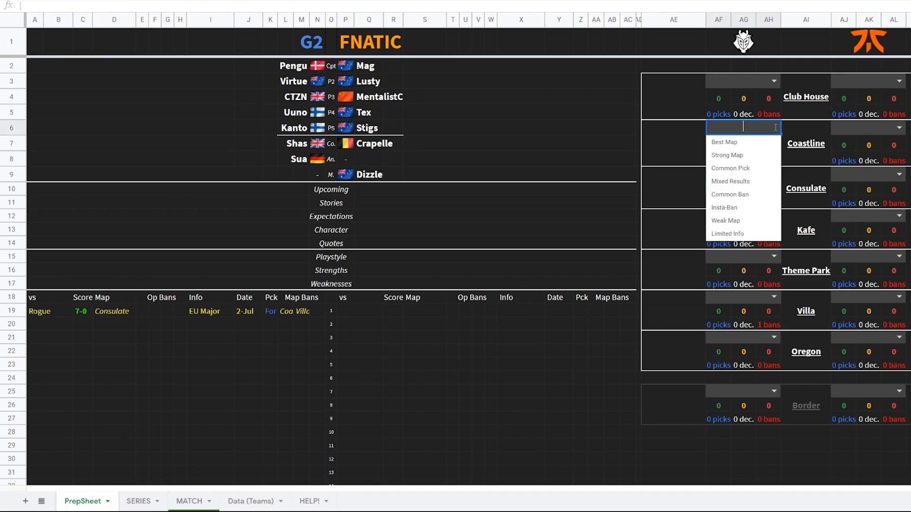
click(748, 144)
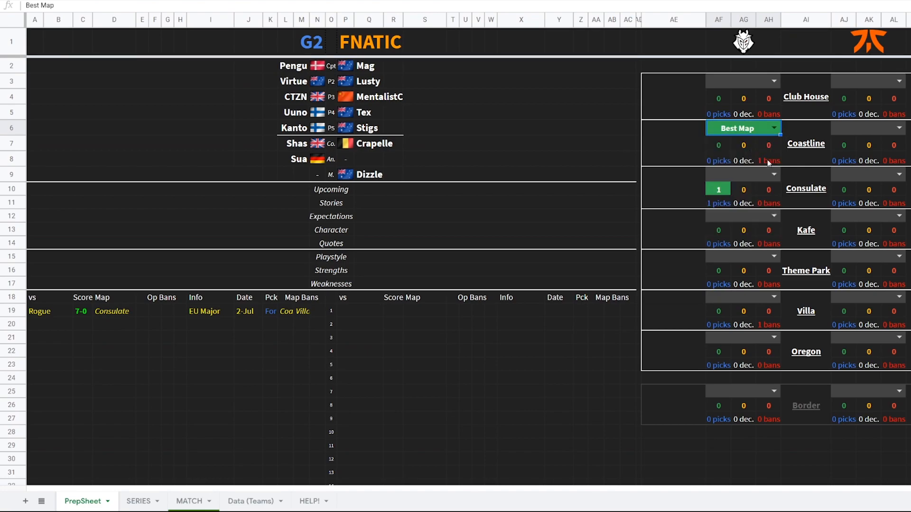
click(768, 175)
click(753, 251)
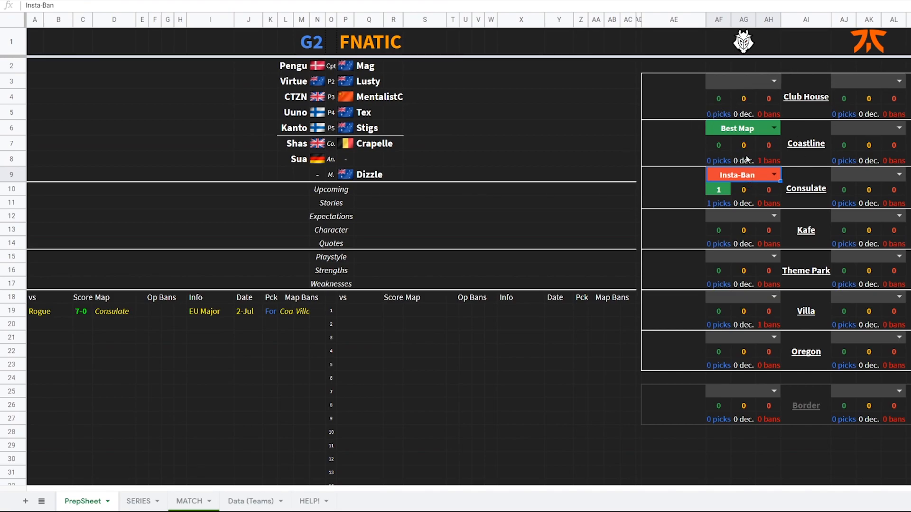
Clear the Consulate and Coastline ratings
key(Delete)
click(744, 129)
key(Delete)
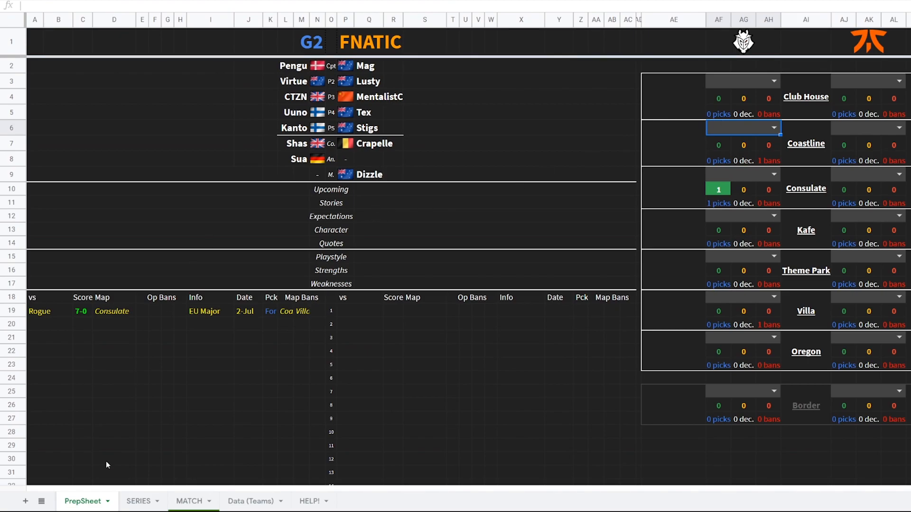
On the series sheet, set the veto sequence to PICK, BAN, PICK
click(139, 503)
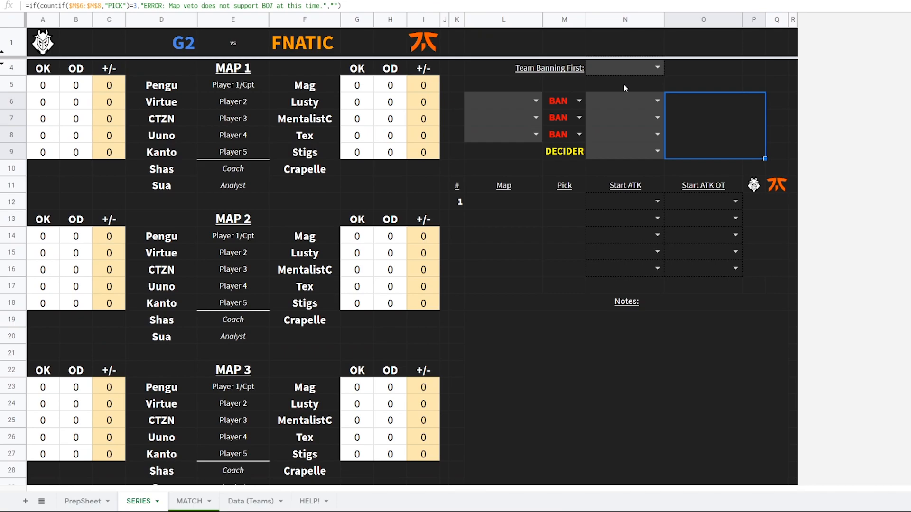
click(555, 100)
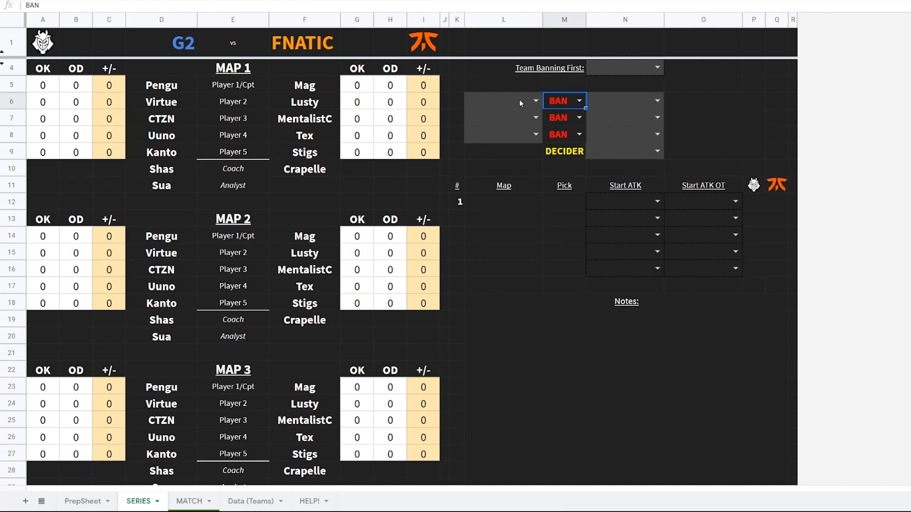
click(579, 117)
click(555, 144)
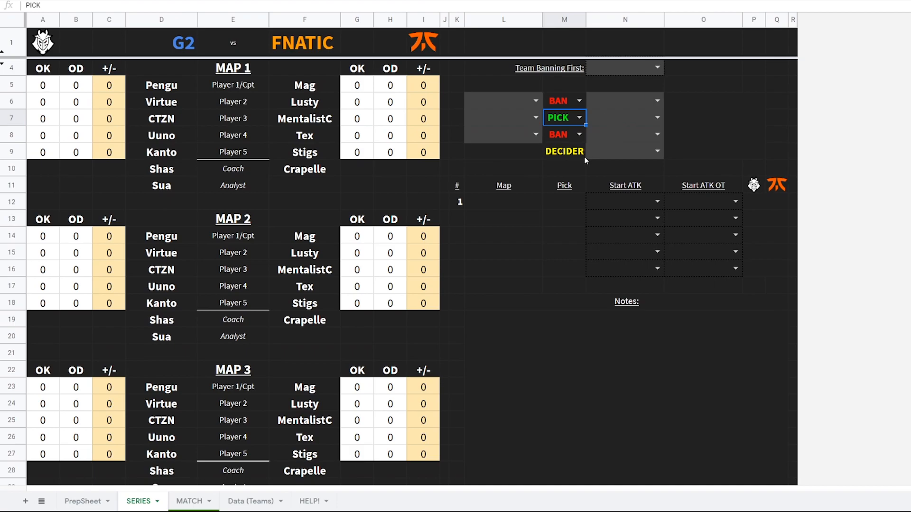
click(580, 102)
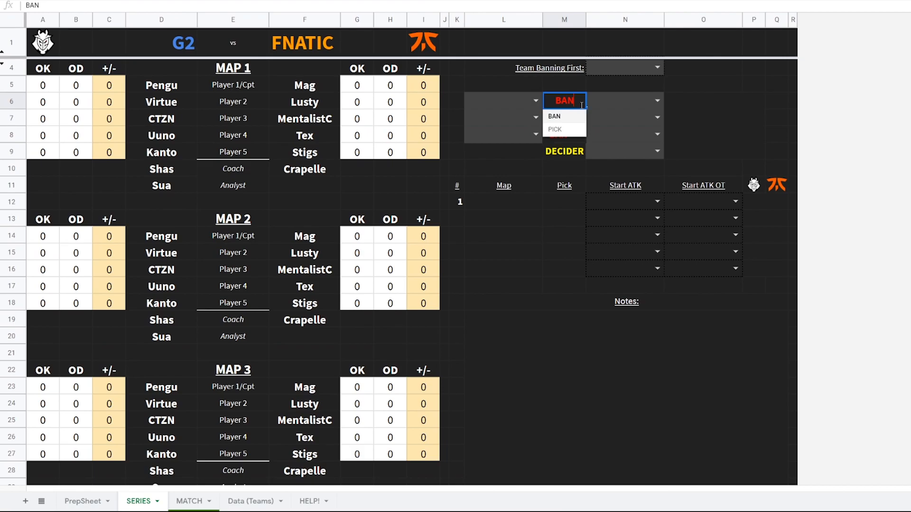
click(555, 129)
click(579, 117)
click(560, 132)
click(578, 136)
click(567, 161)
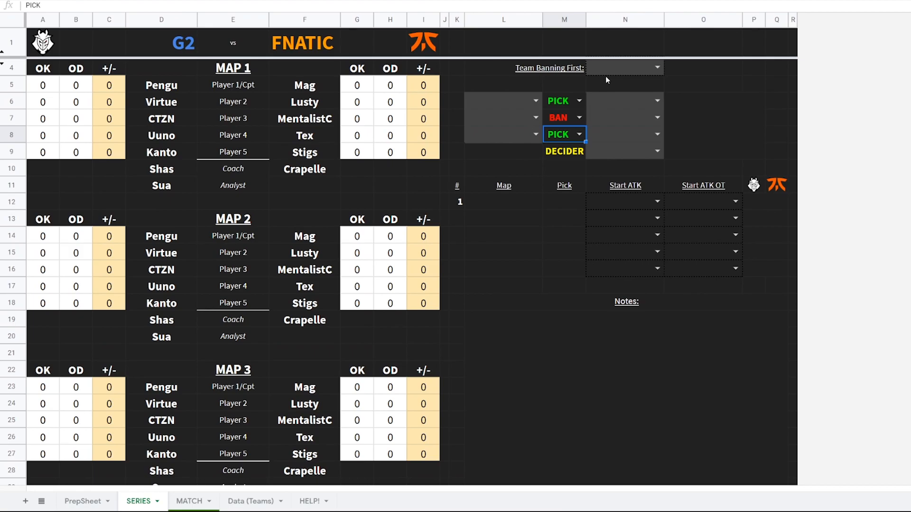
Set FNATIC as the team banning first and choose Club House as its first veto map
click(657, 67)
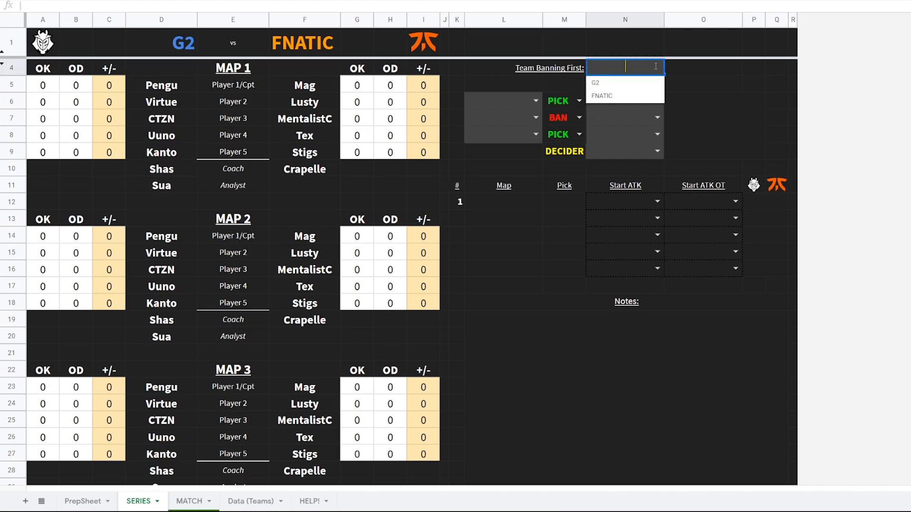
click(621, 94)
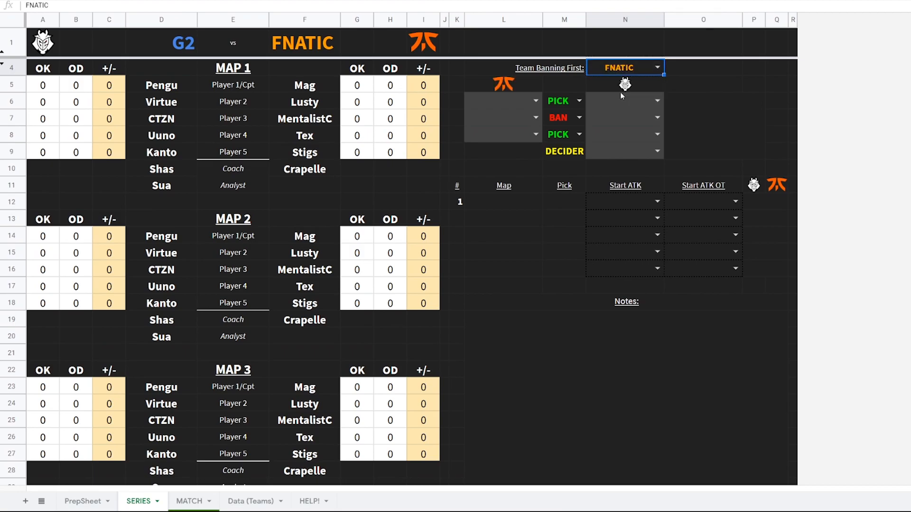
click(523, 104)
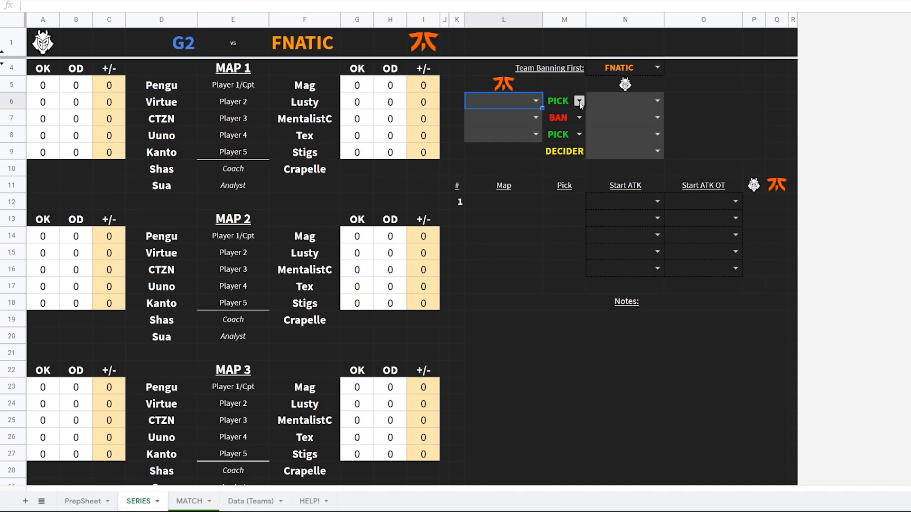
click(536, 101)
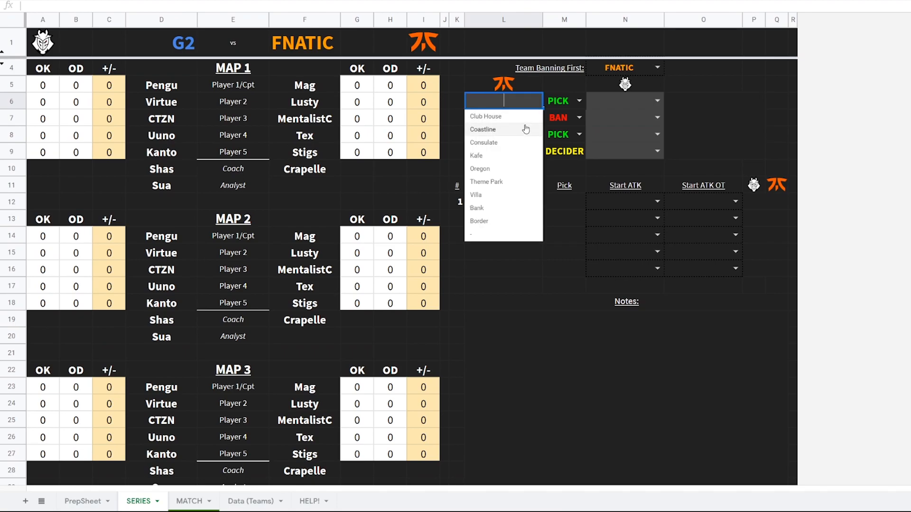
click(521, 120)
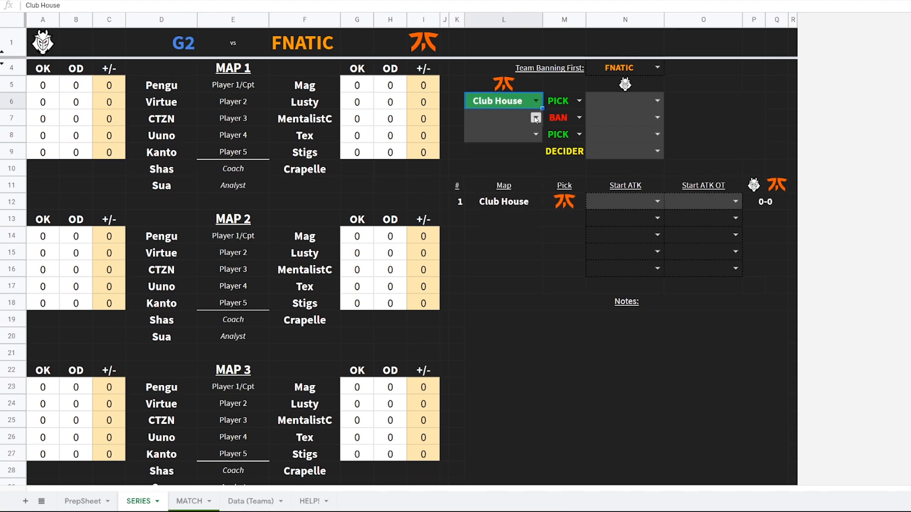
Set FNATIC's ban to Kafe and its next pick to Oregon
click(535, 117)
click(493, 172)
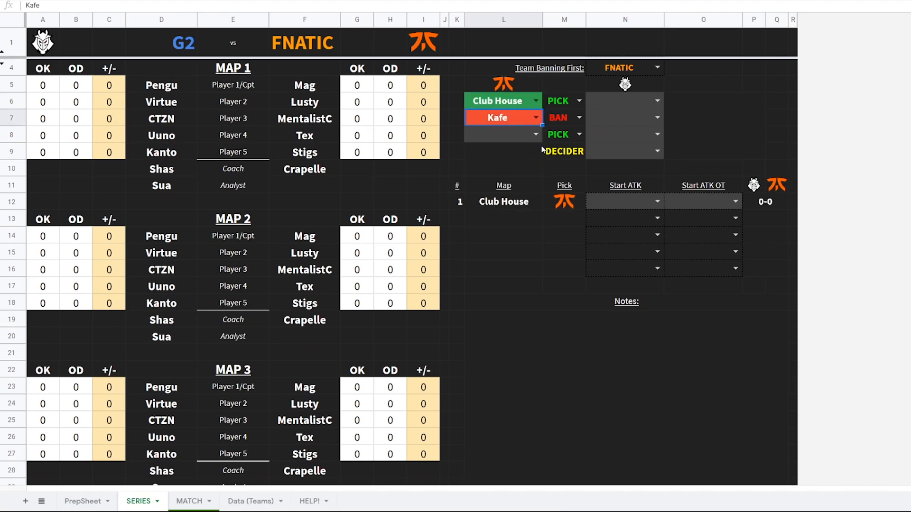
click(535, 134)
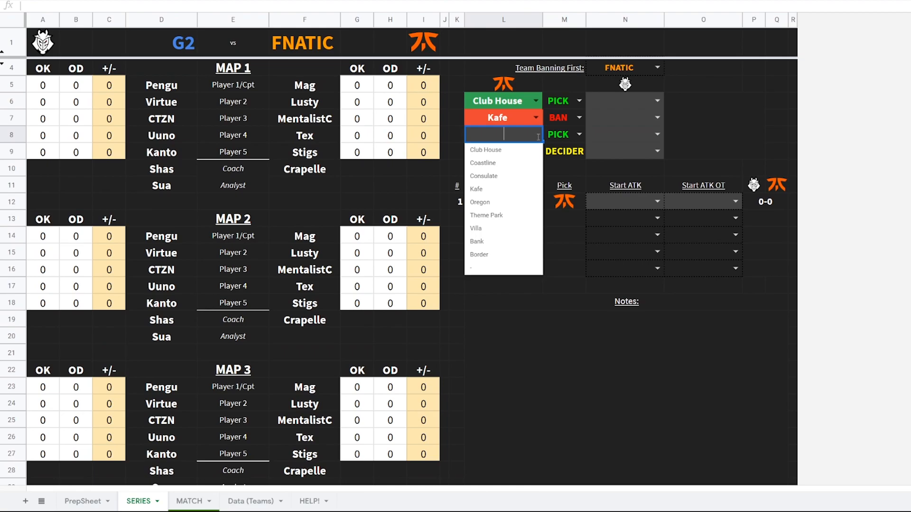
click(503, 203)
Set G2's veto maps to Coastline, Consulate and Theme Park in order
click(657, 100)
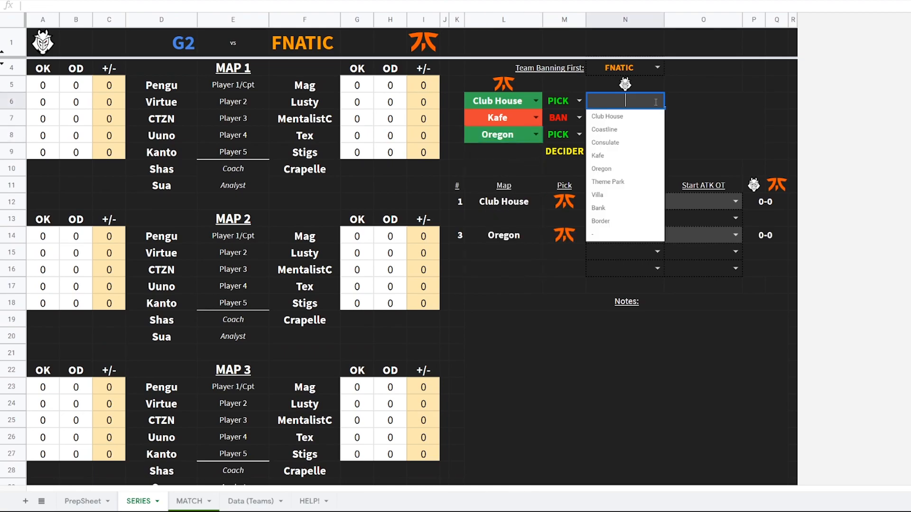
click(622, 134)
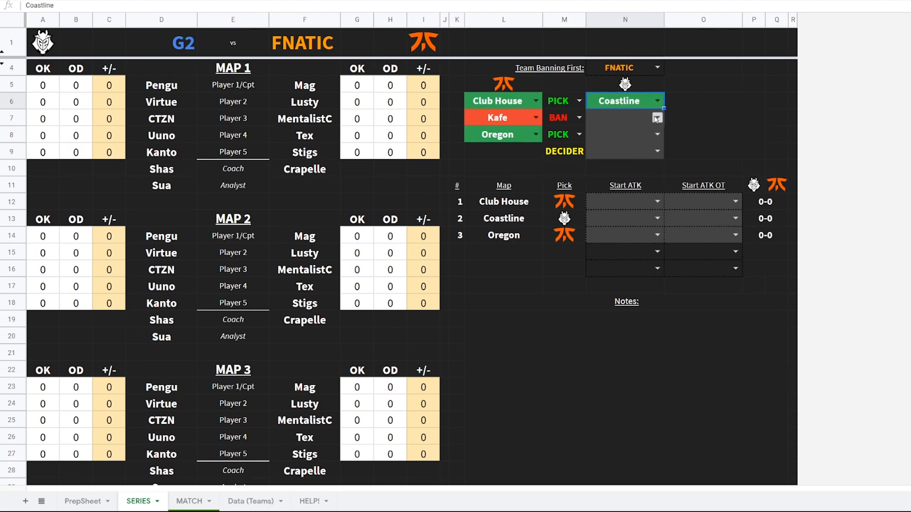
click(657, 117)
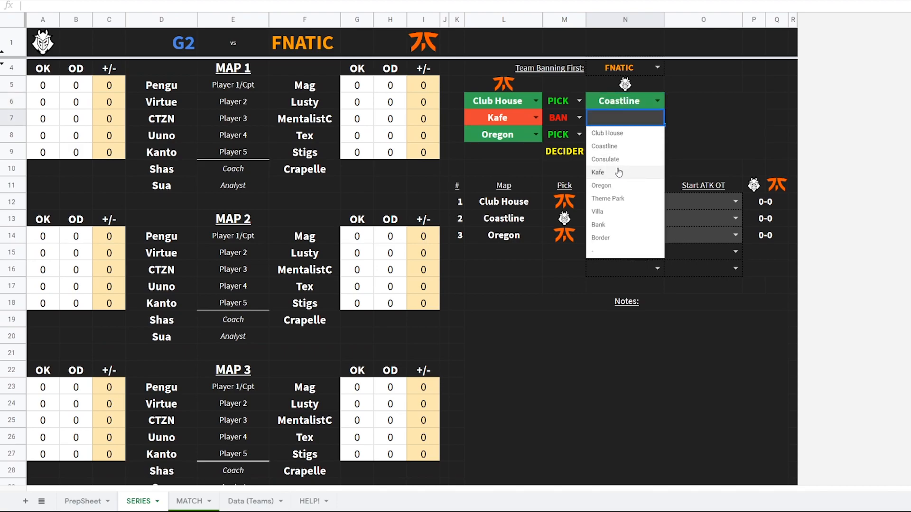
click(630, 160)
click(658, 134)
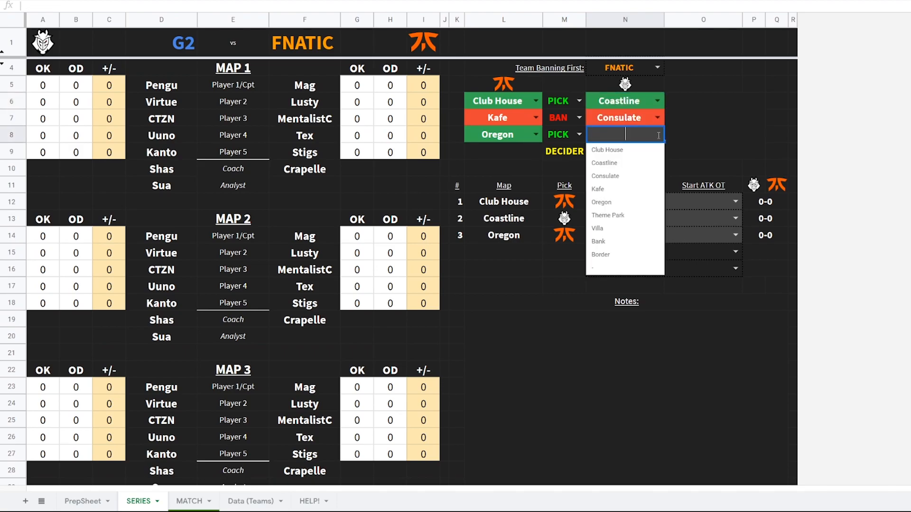
click(619, 215)
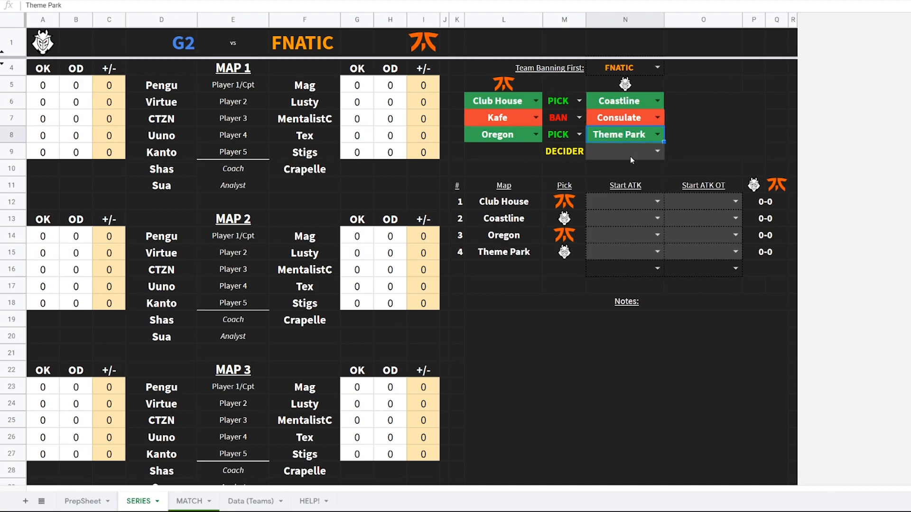
Set the decider map to Bank
click(657, 152)
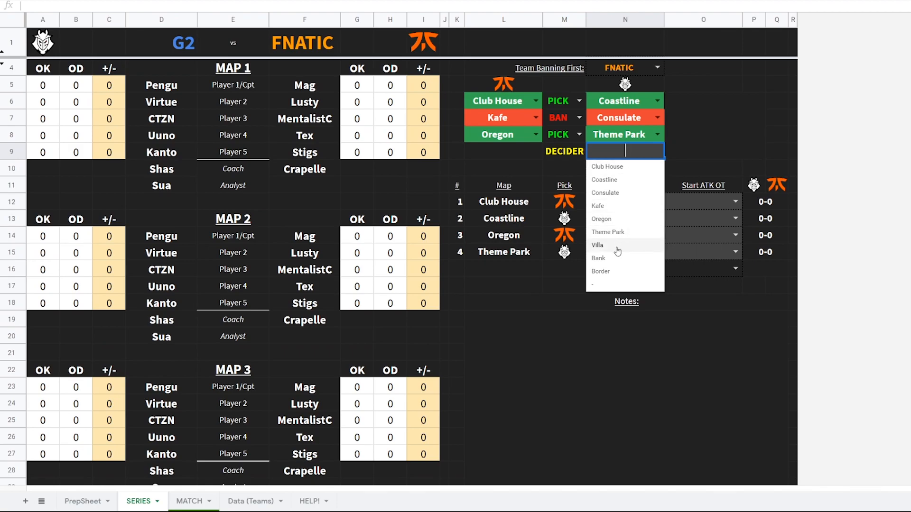
click(598, 258)
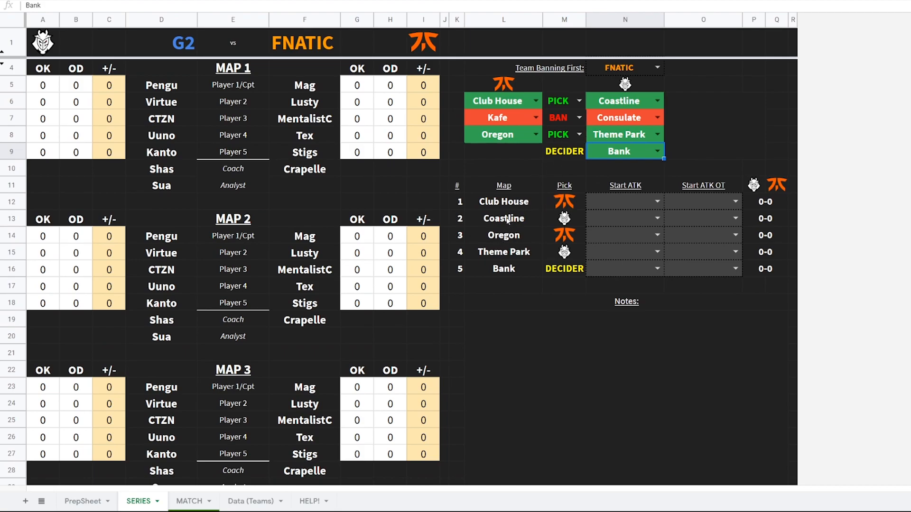
click(611, 202)
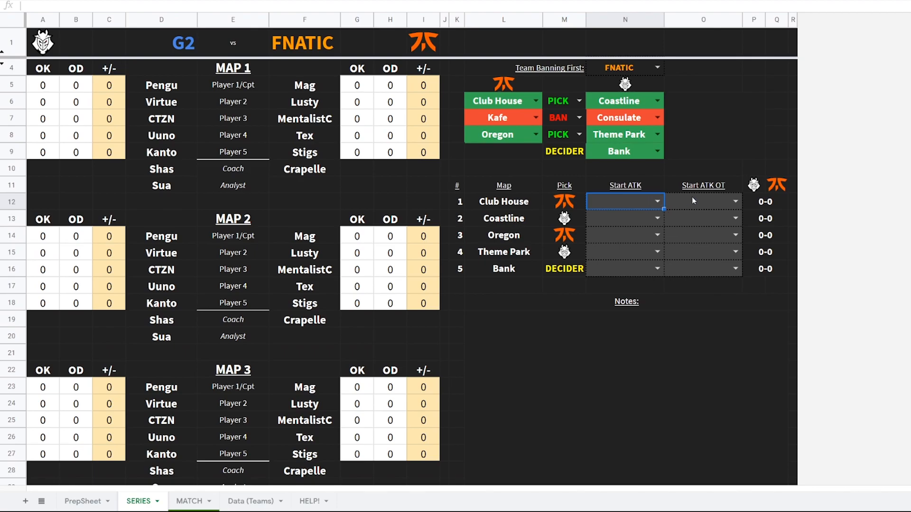
Change the veto sequence to BAN, BAN, BAN and set the decider map to Kafe
click(579, 101)
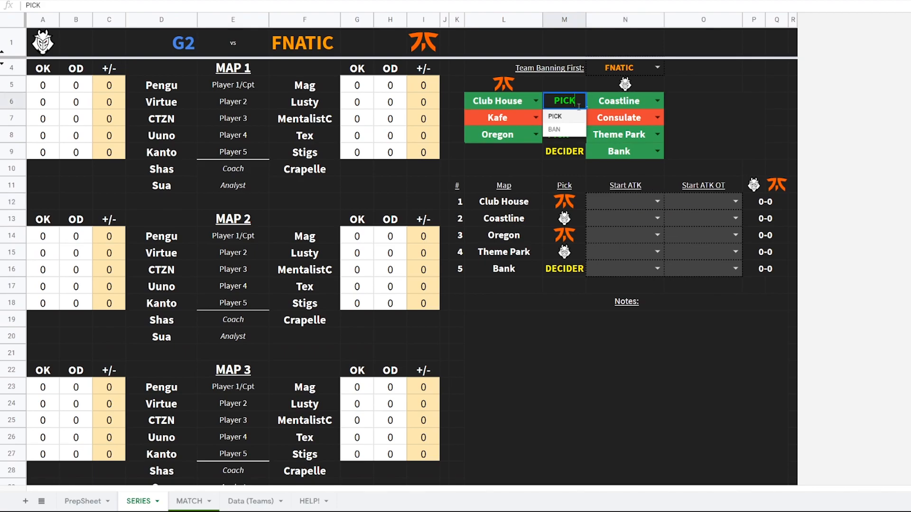
click(571, 129)
click(578, 134)
click(554, 163)
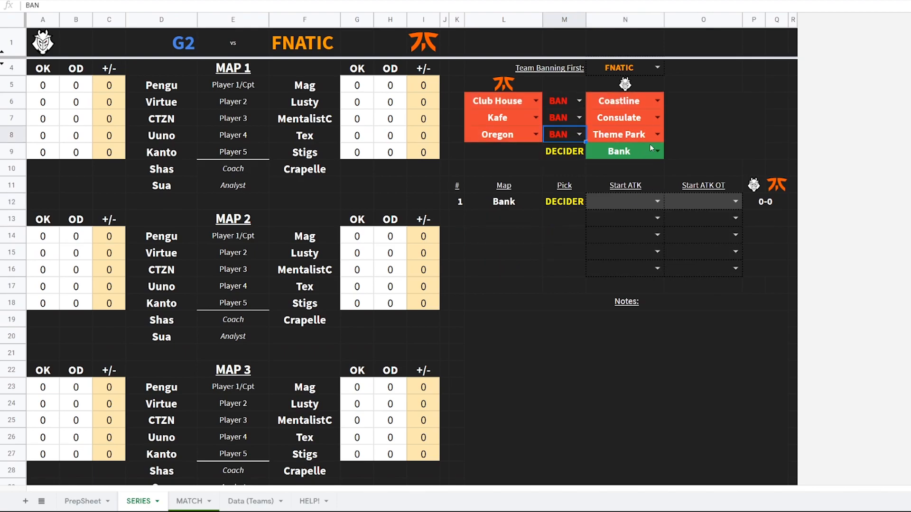
click(657, 151)
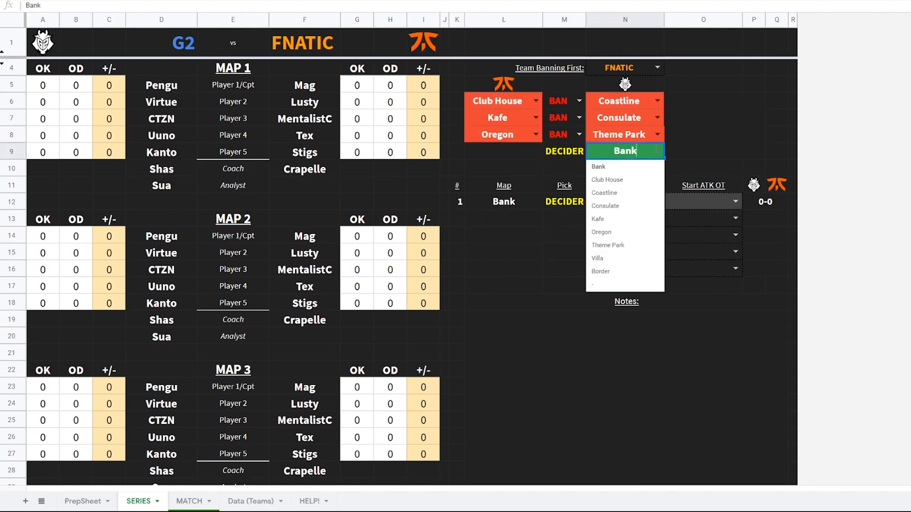
click(612, 219)
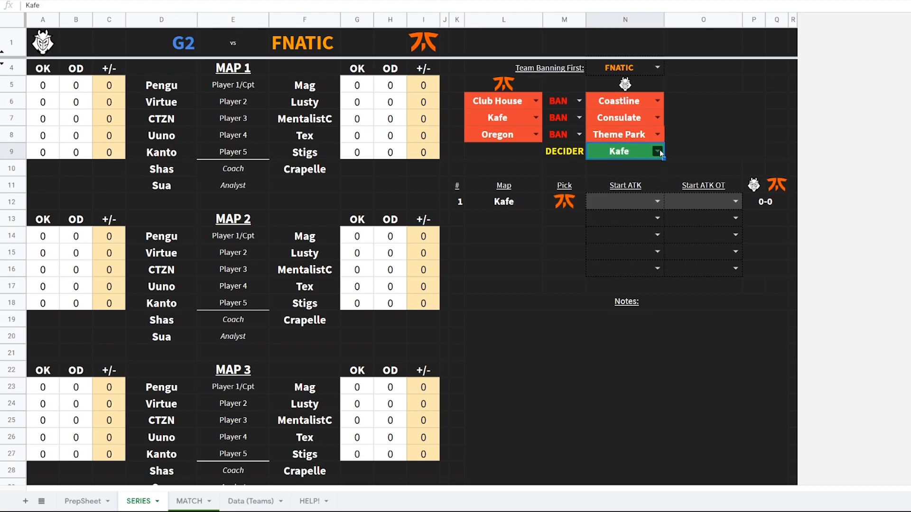
For map 1, set G2 as the team starting on attack and FNATIC as starting attack in overtime
click(627, 203)
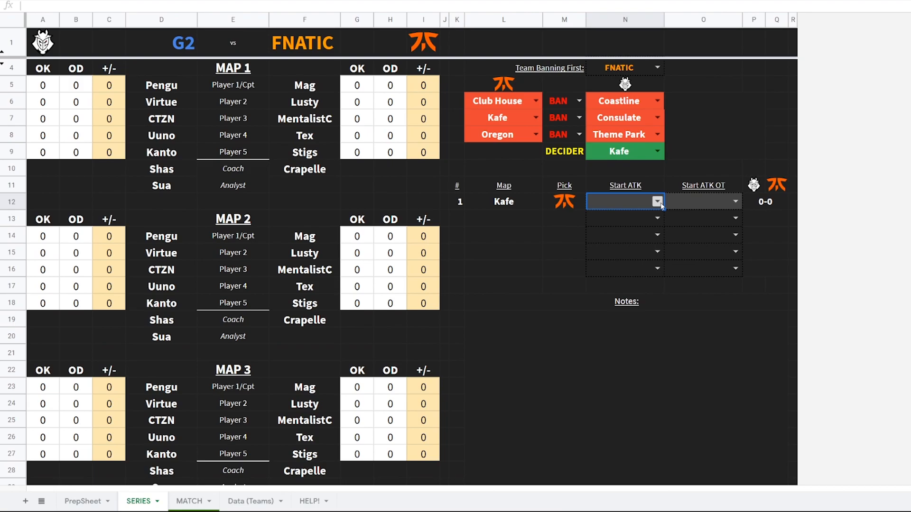
click(657, 202)
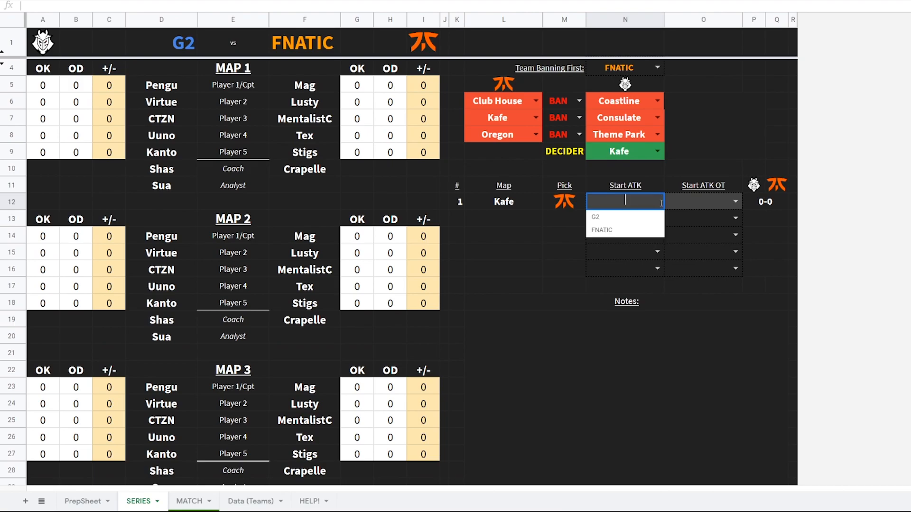
click(628, 218)
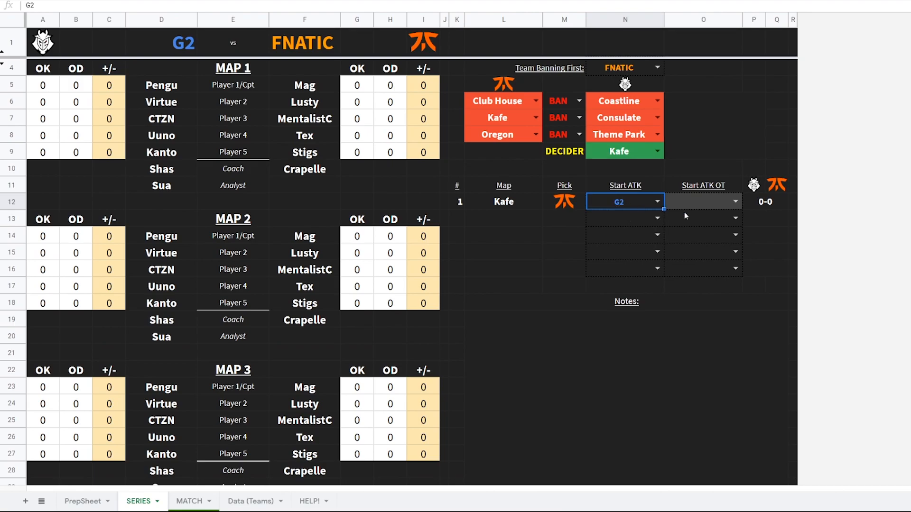
click(725, 202)
click(735, 202)
click(716, 231)
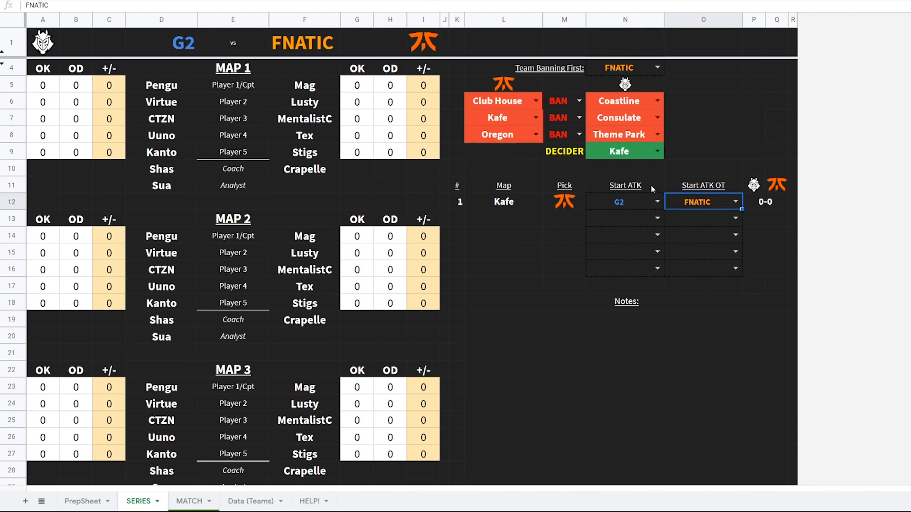
Switch between the MATCH and SERIES sheets to check the Map 1 header
click(191, 502)
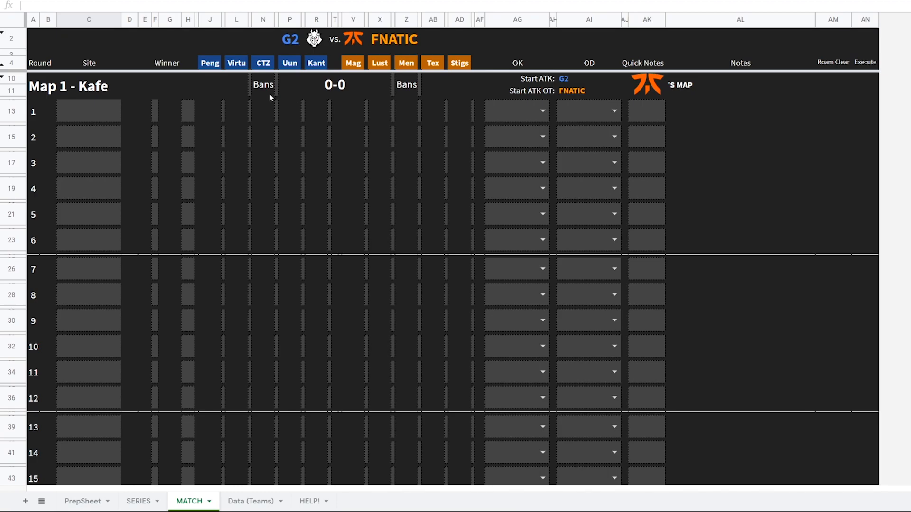
click(641, 86)
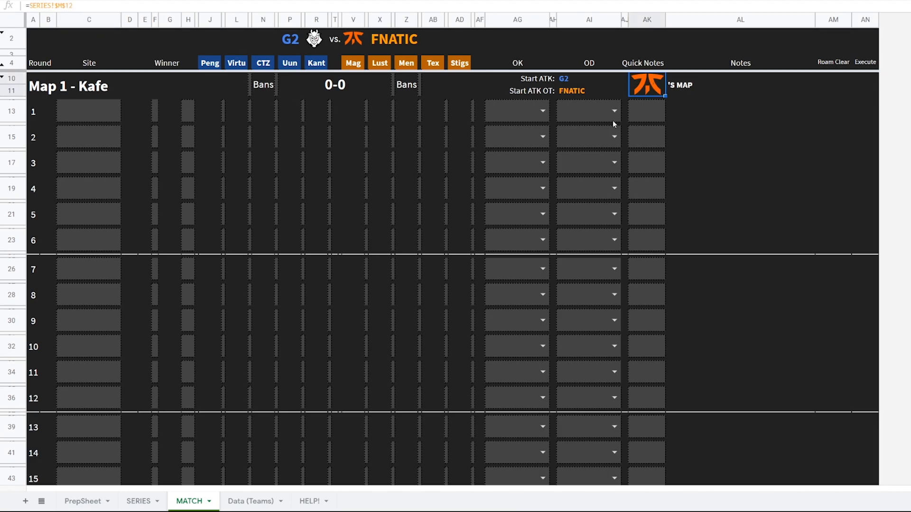
click(153, 505)
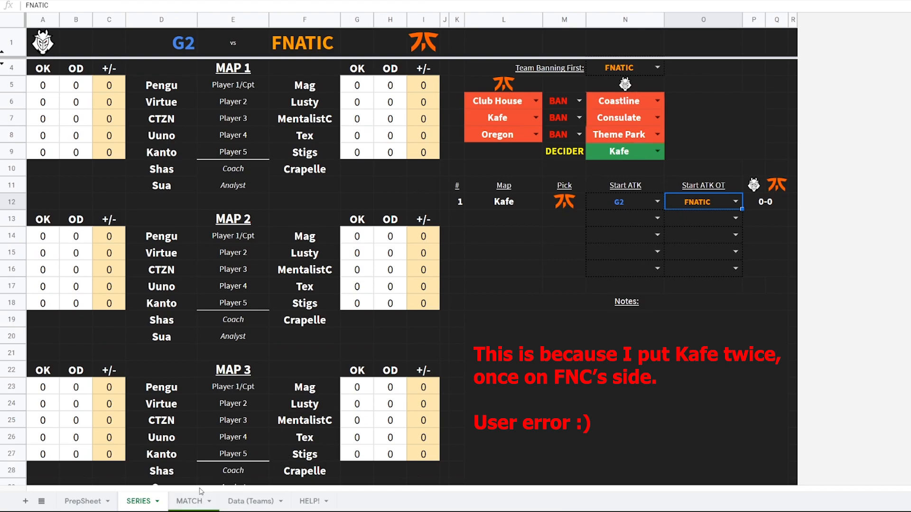
click(203, 505)
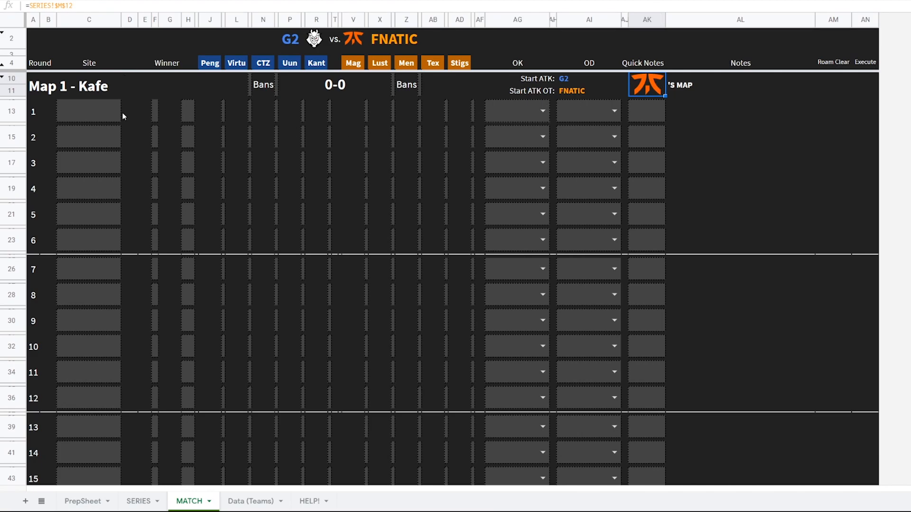
On the MATCH sheet, set G2's Map 1 operator bans to Blackbeard and Clash
click(251, 84)
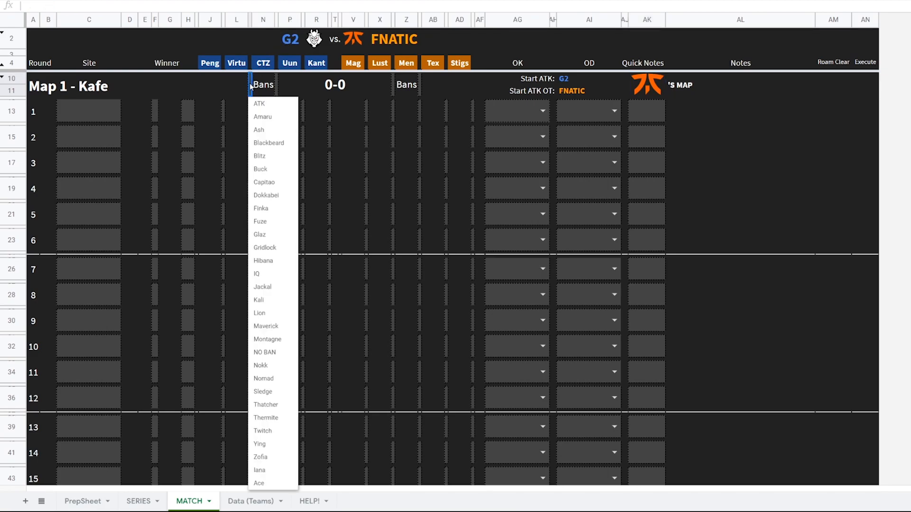
click(268, 142)
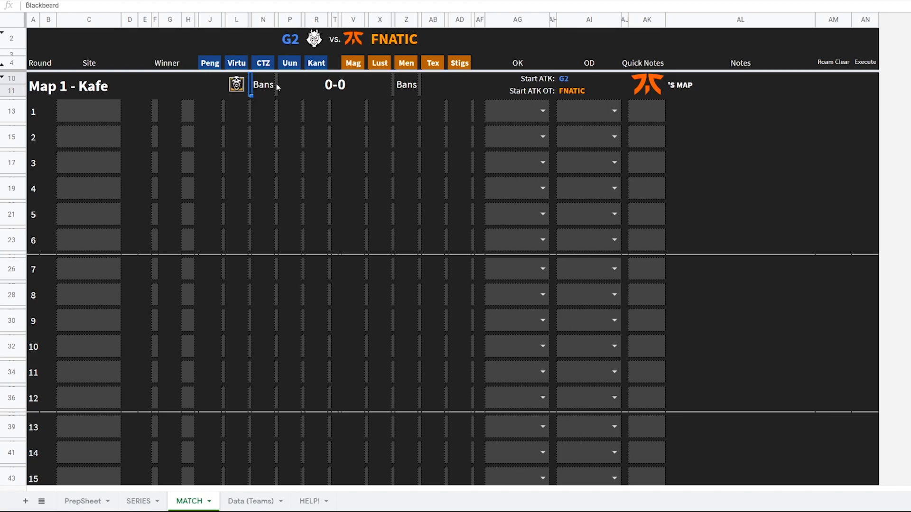
click(277, 86)
click(288, 170)
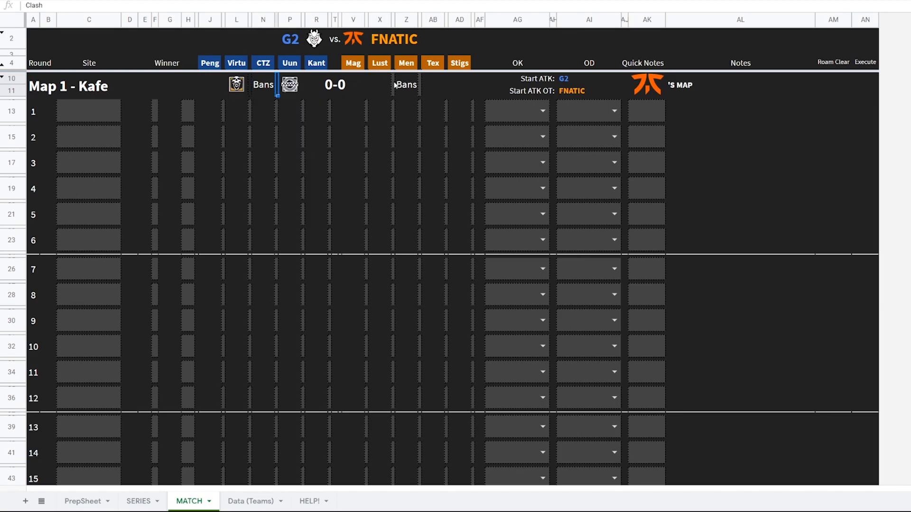
Set FNATIC's Map 1 operator bans, with Frost as the defender ban
click(394, 85)
click(407, 129)
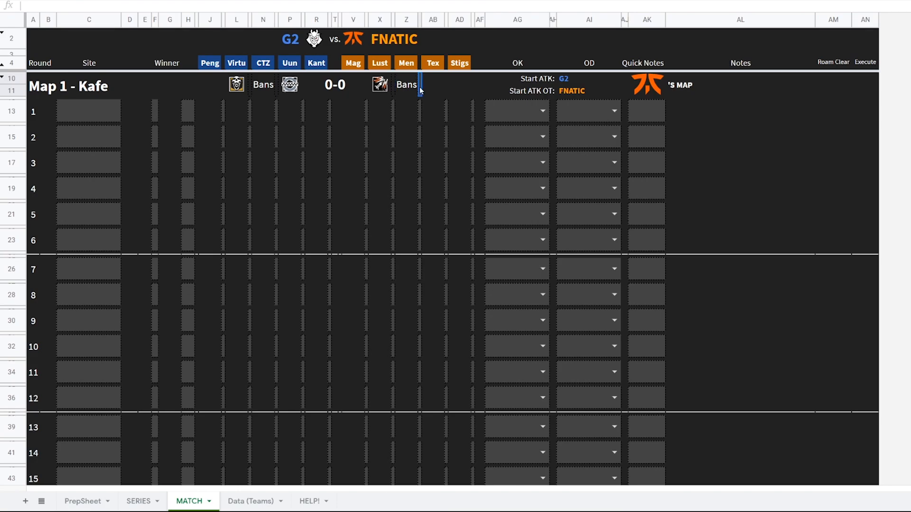
click(420, 89)
click(447, 224)
Set round 1's site to KITCHEN/COOKING
click(89, 21)
click(96, 111)
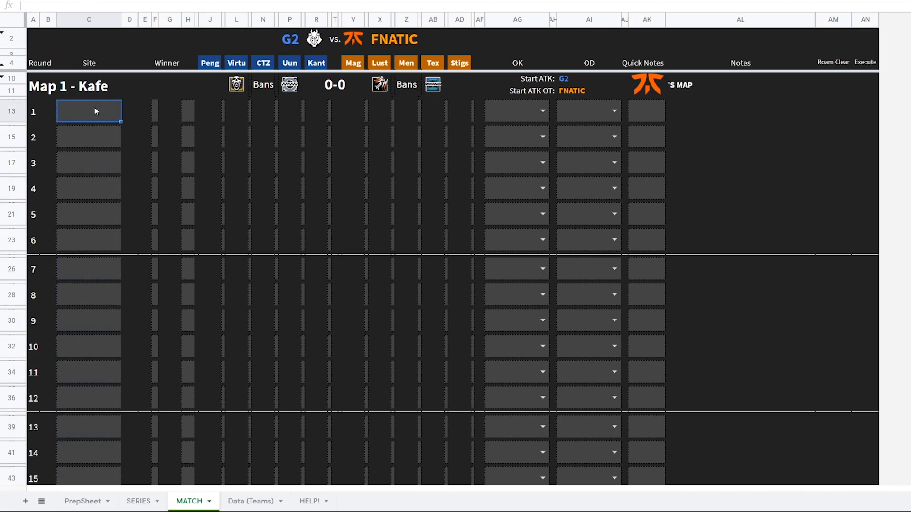
double_click(95, 109)
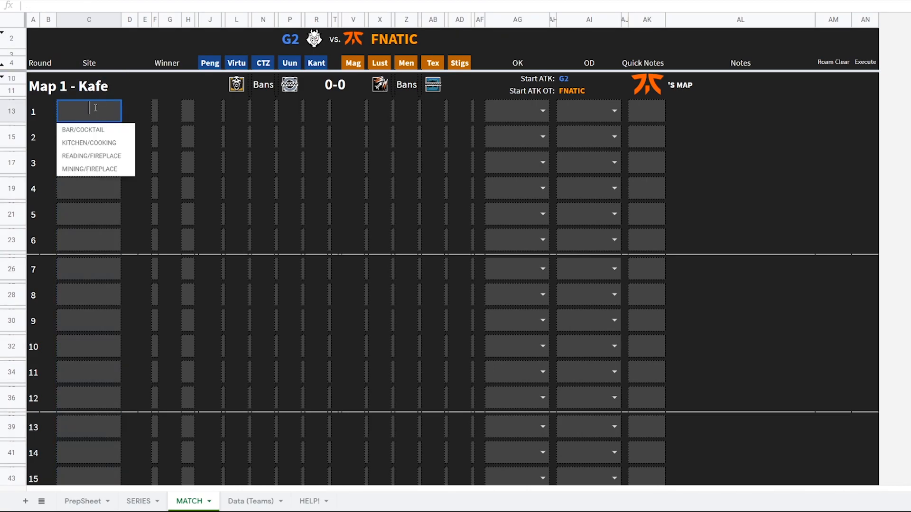
click(99, 143)
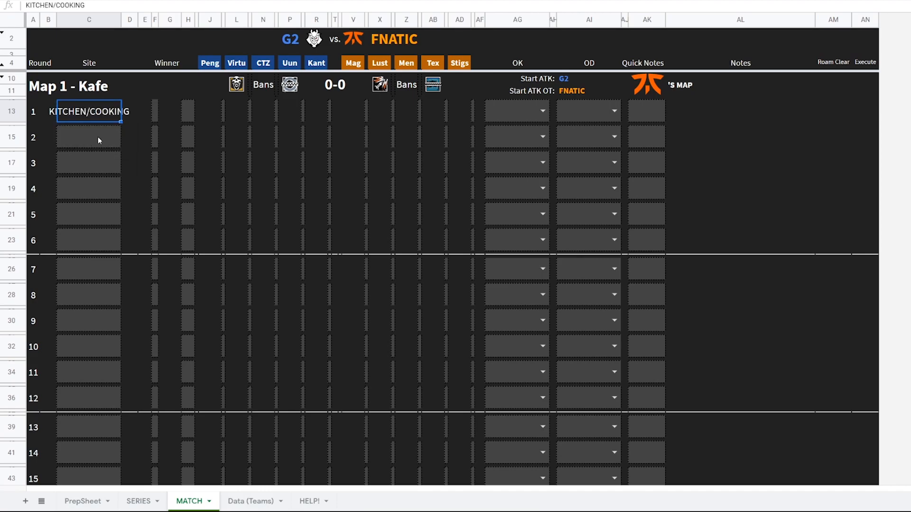
click(156, 110)
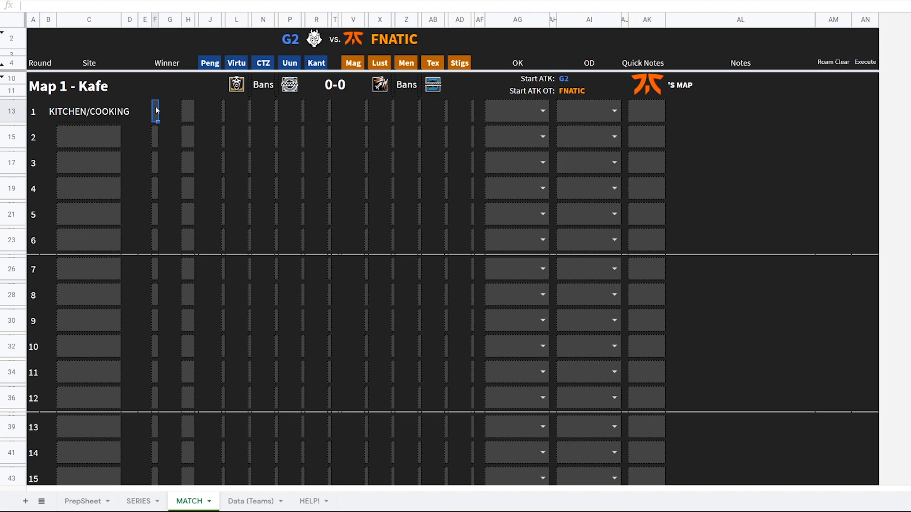
double_click(155, 110)
click(168, 143)
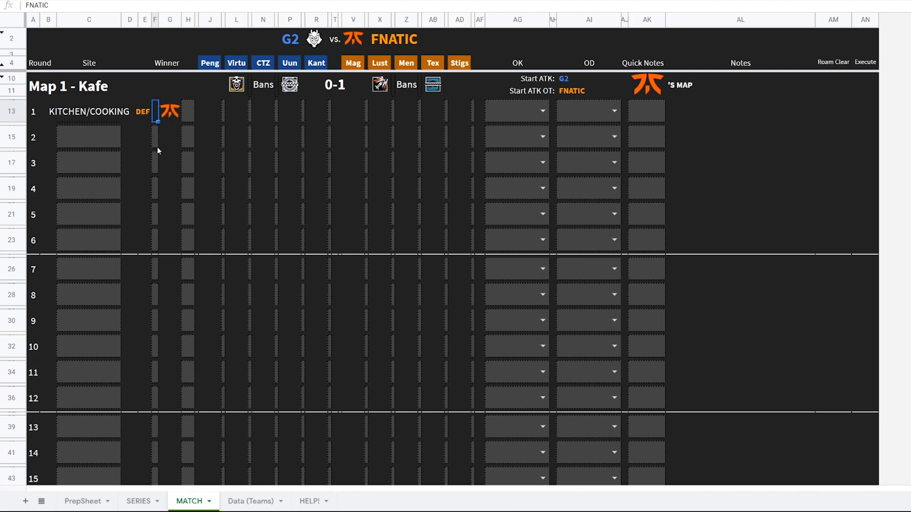
click(146, 116)
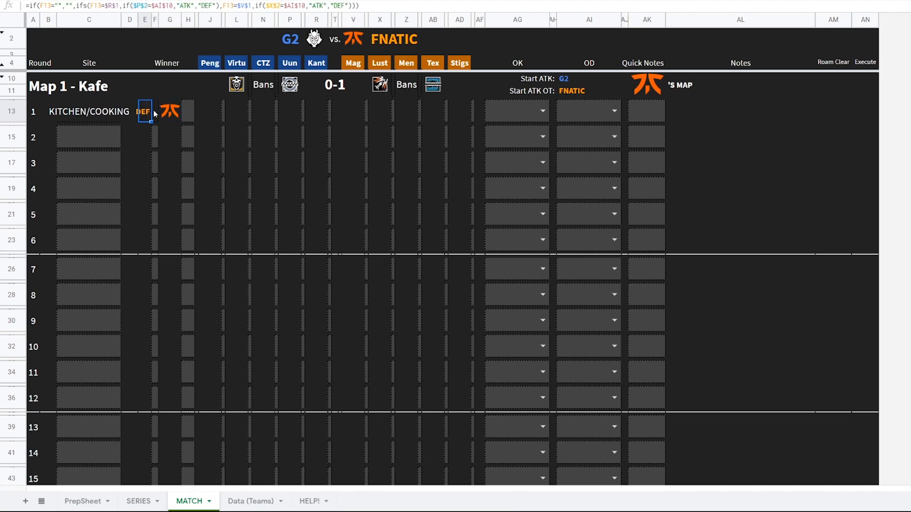
click(159, 112)
key(Delete)
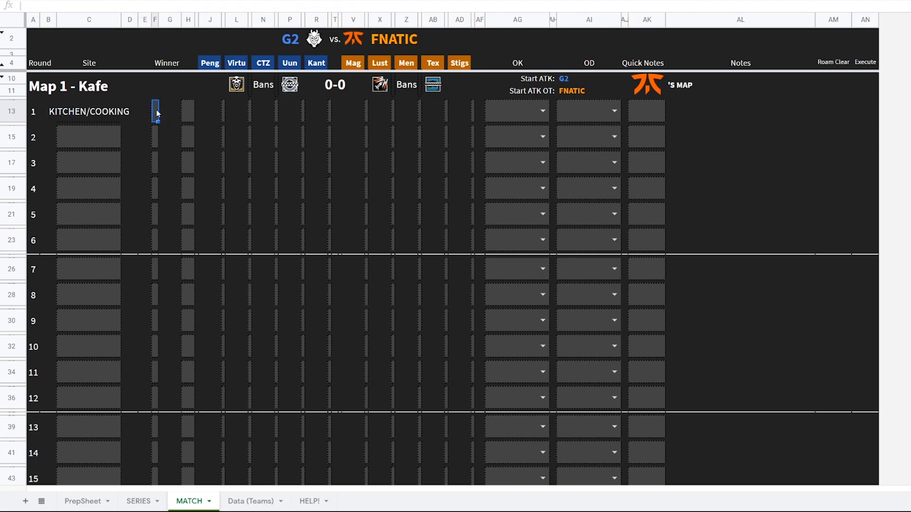
Set round 1's winner to G2 with a Plant win condition
click(156, 112)
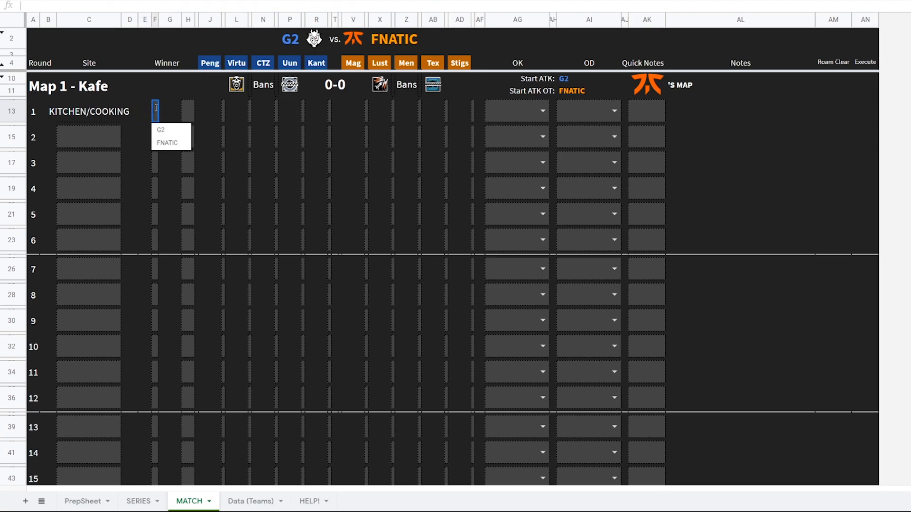
click(161, 125)
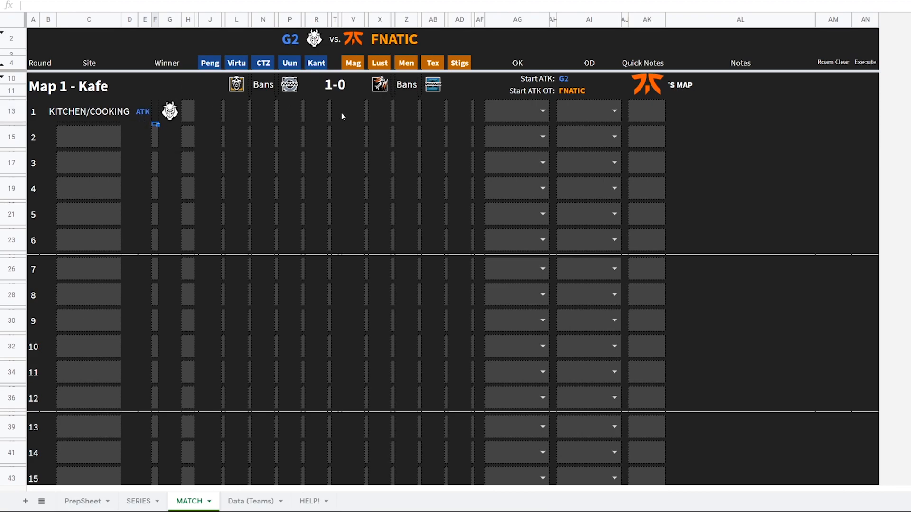
click(188, 113)
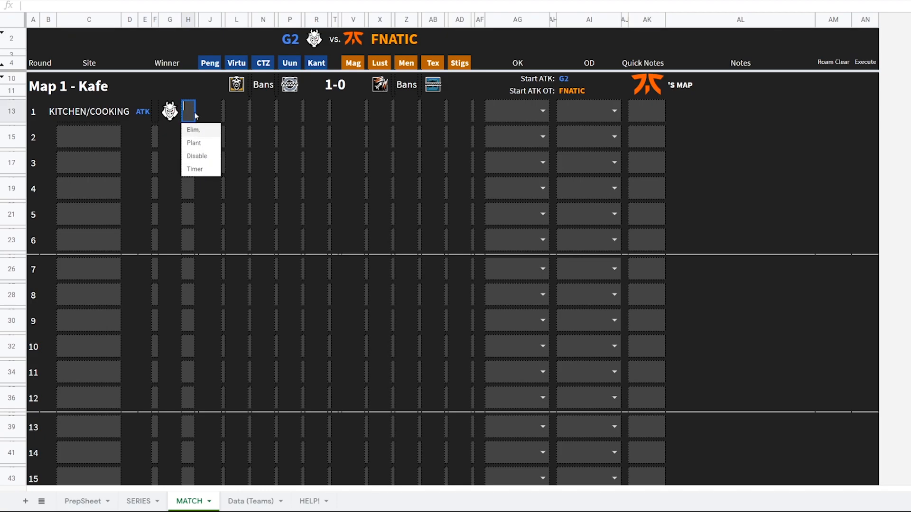
click(195, 143)
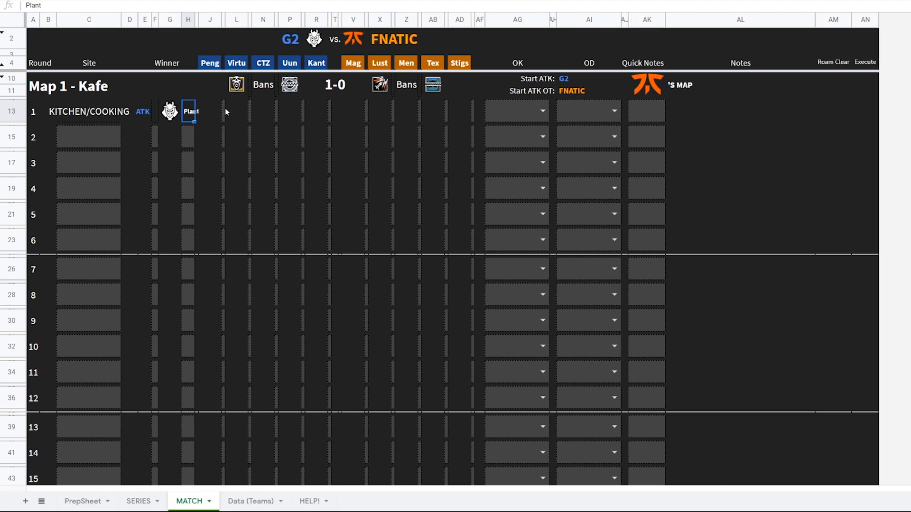
Pick Capitao as Pengu's round 1 operator and inspect the operator icon column formulas
click(224, 111)
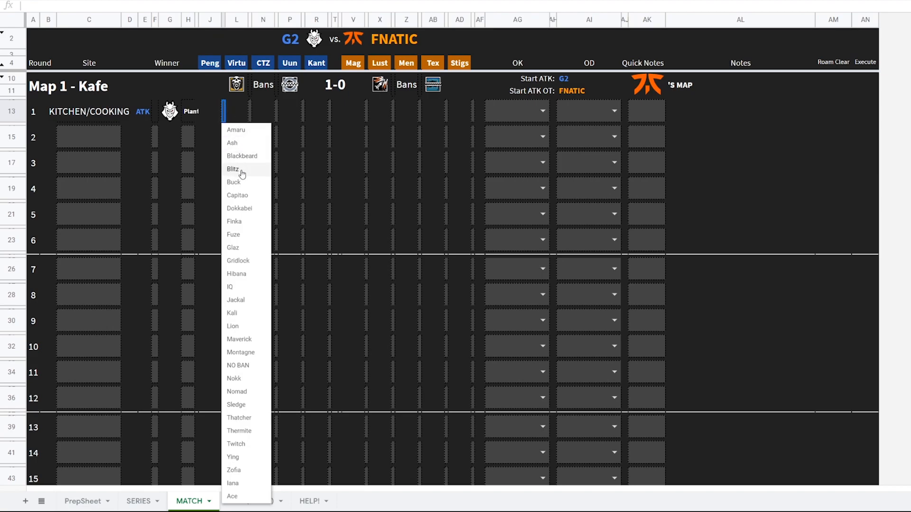
click(249, 196)
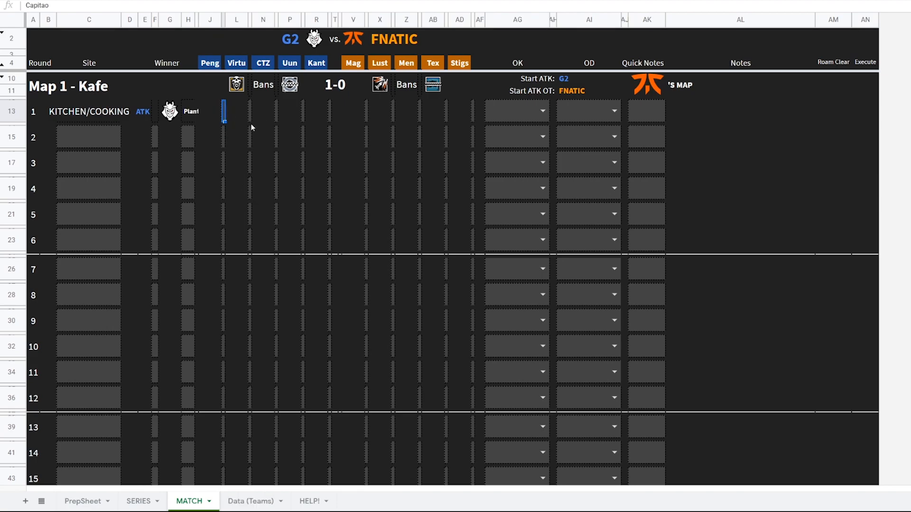
click(211, 68)
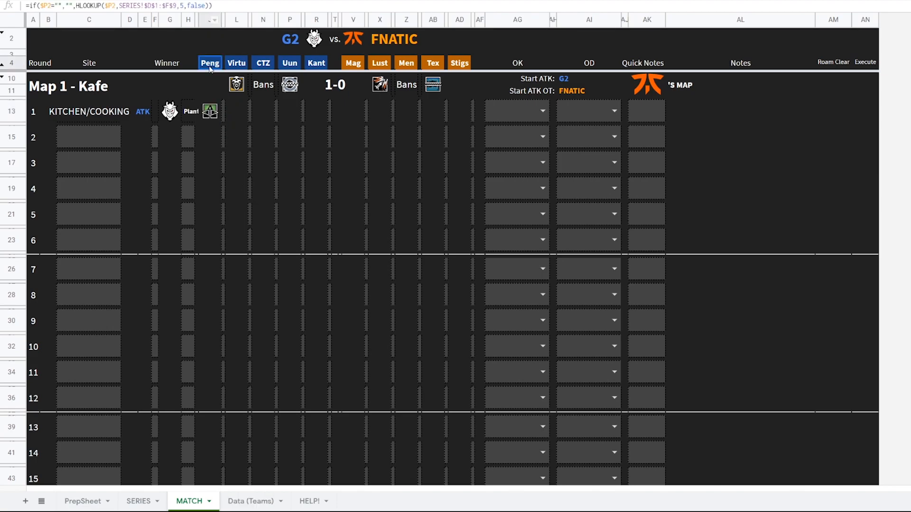
click(238, 21)
click(259, 21)
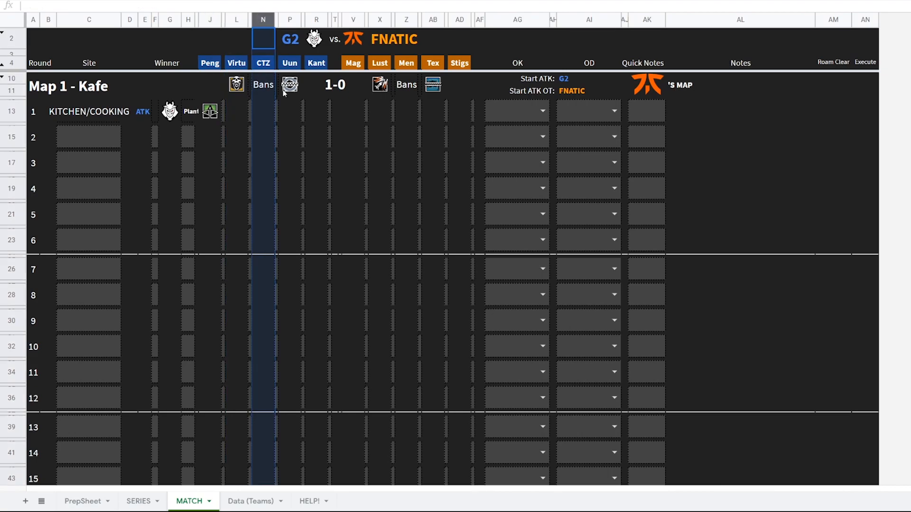
click(246, 112)
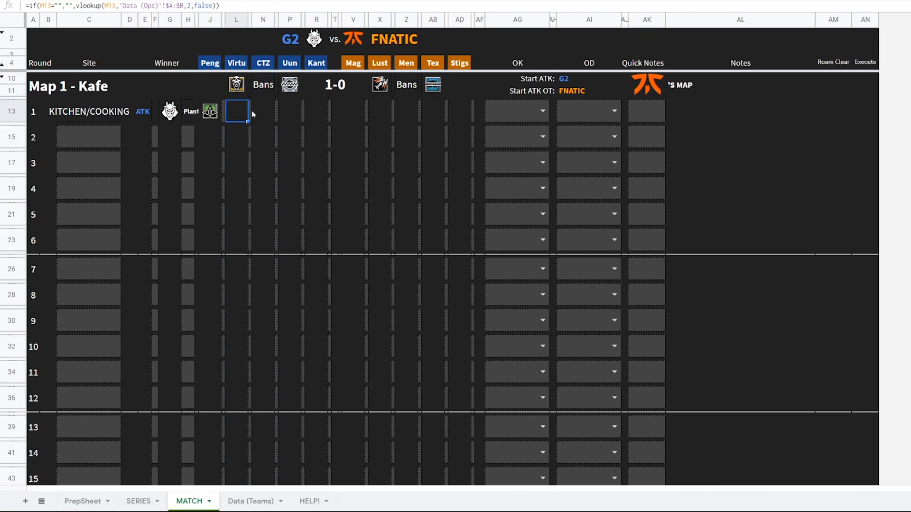
click(210, 113)
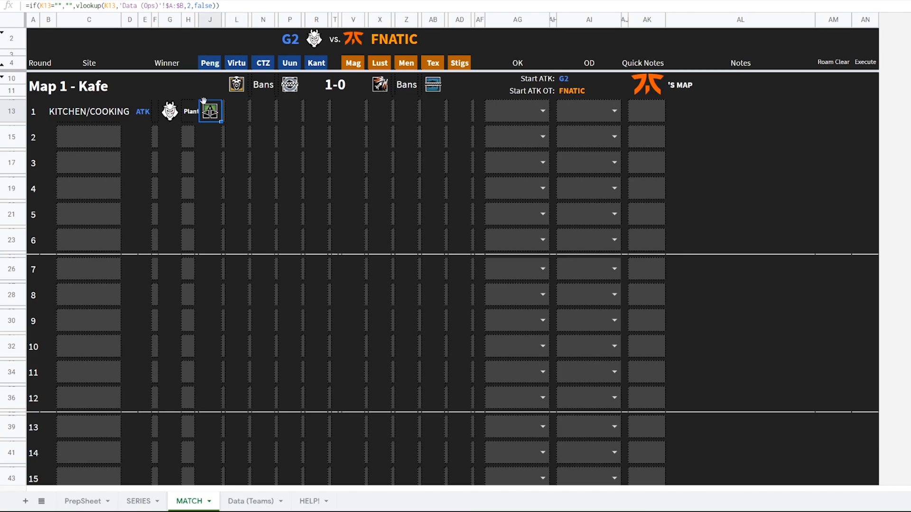
Clear Pengu's round 1 operator and choose Finka instead
click(224, 111)
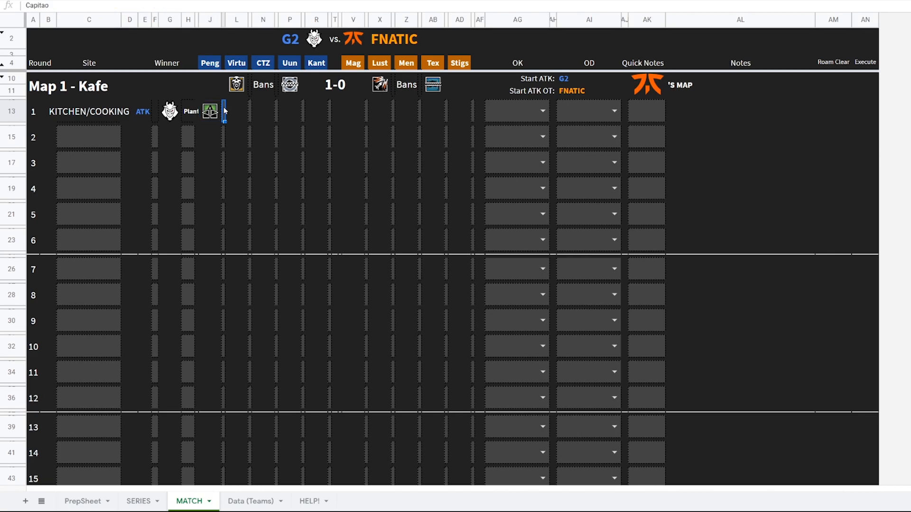
key(Delete)
click(226, 118)
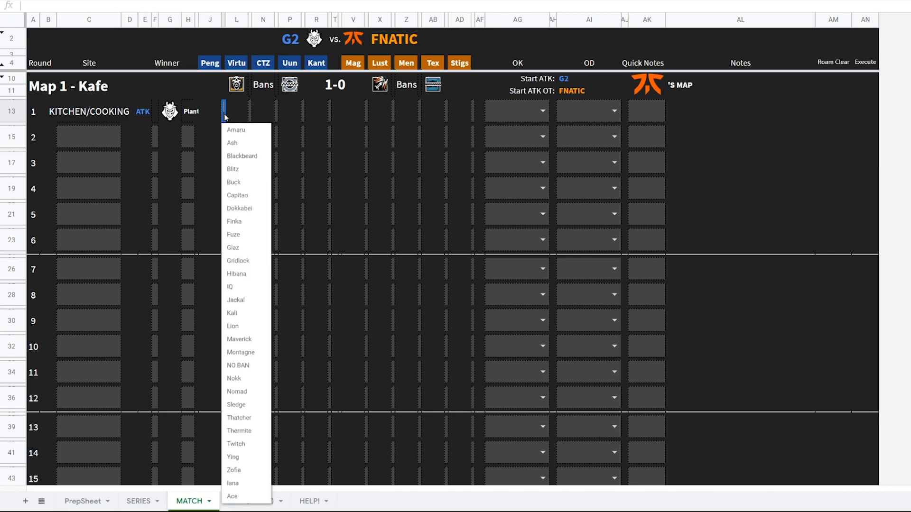
click(247, 235)
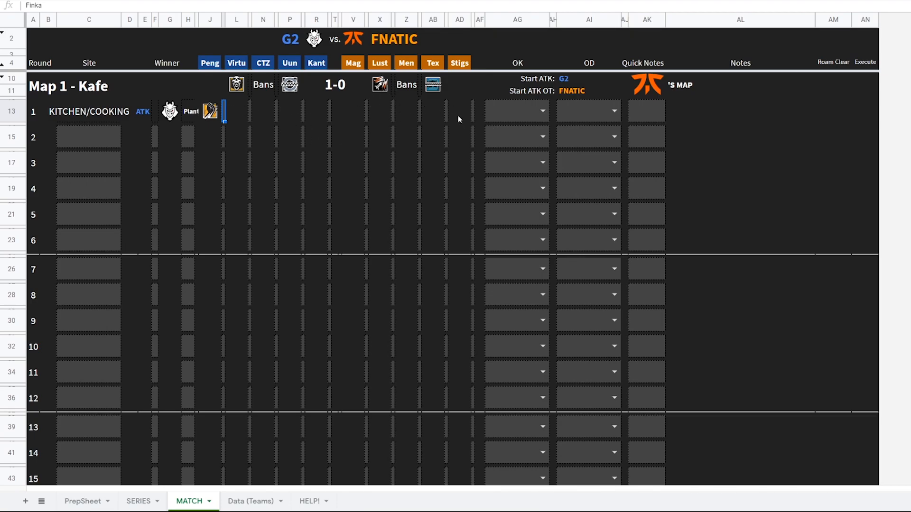
Set round 1's opening kill to Pengu and opening death to Lusty
click(521, 107)
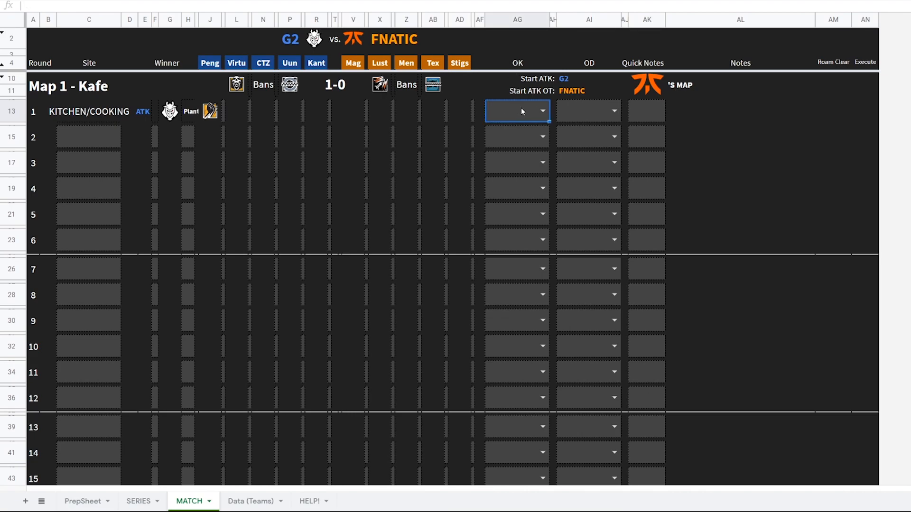
click(520, 129)
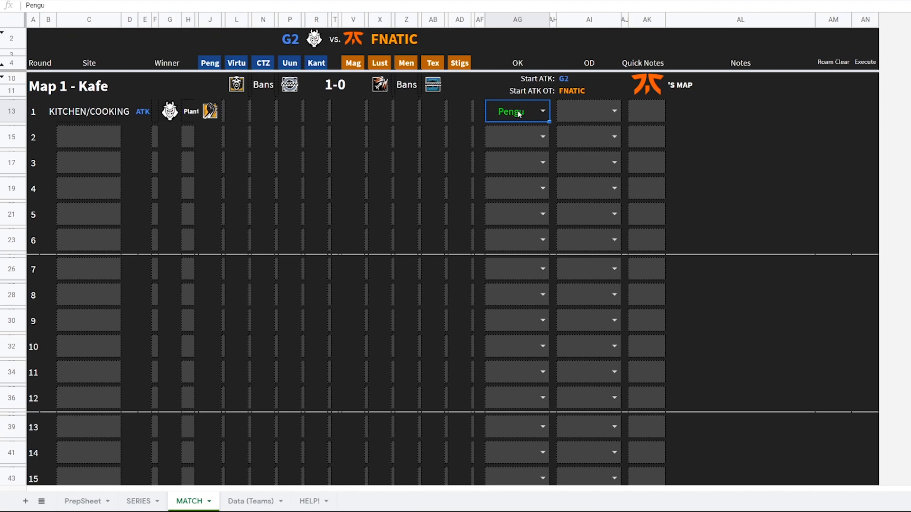
click(585, 115)
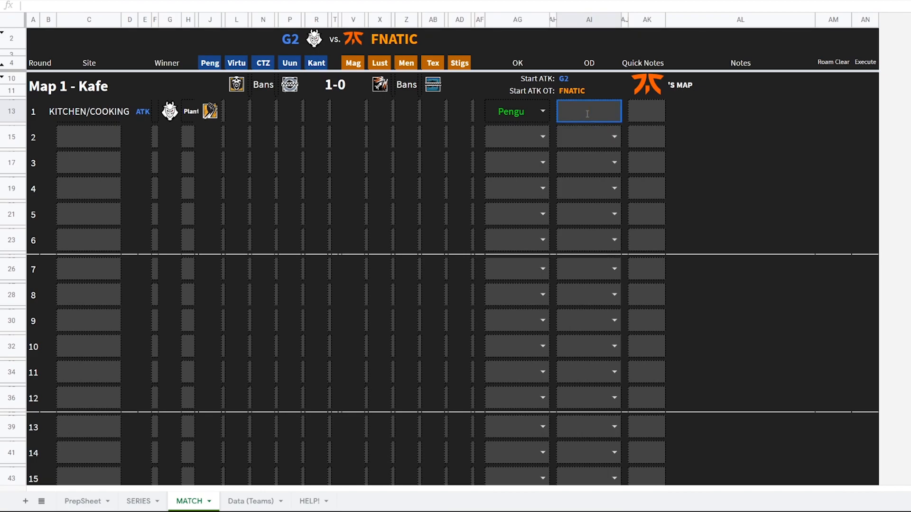
click(614, 112)
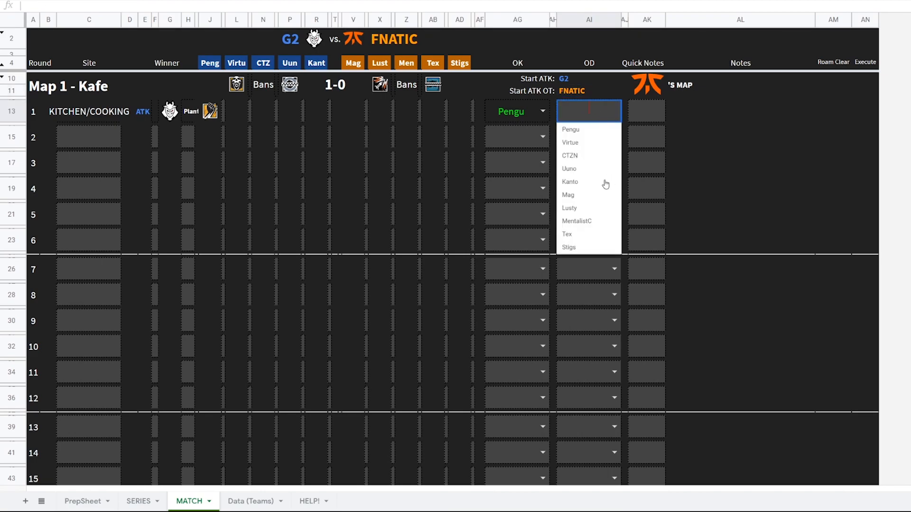
click(584, 212)
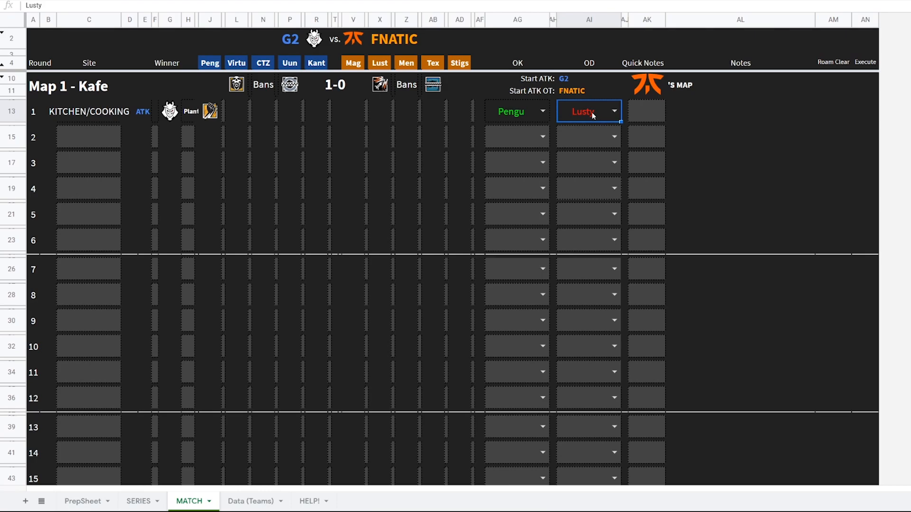
Enter the round 1 note "Pengu 4k flank"
click(141, 503)
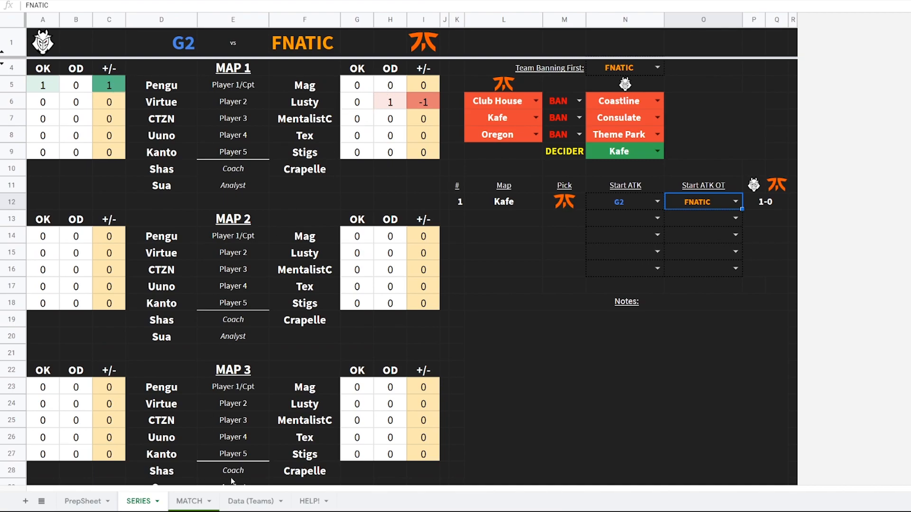
click(192, 503)
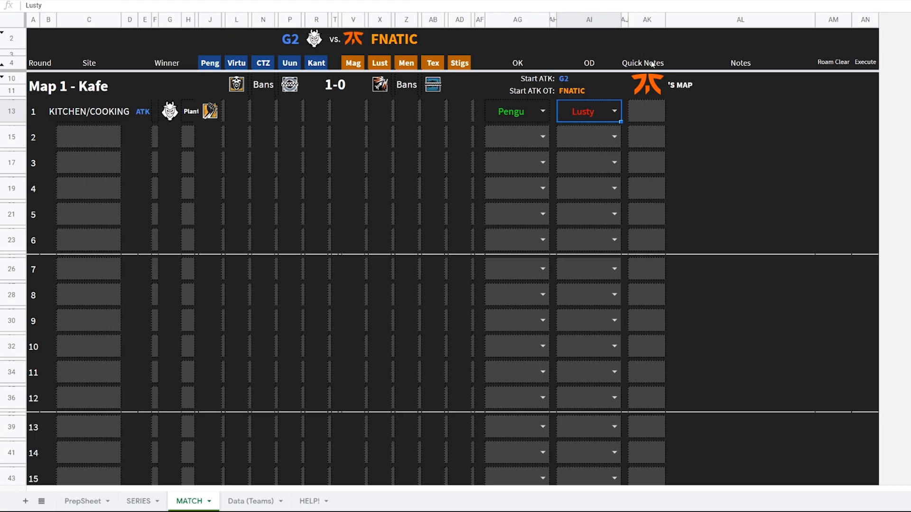
double_click(646, 112)
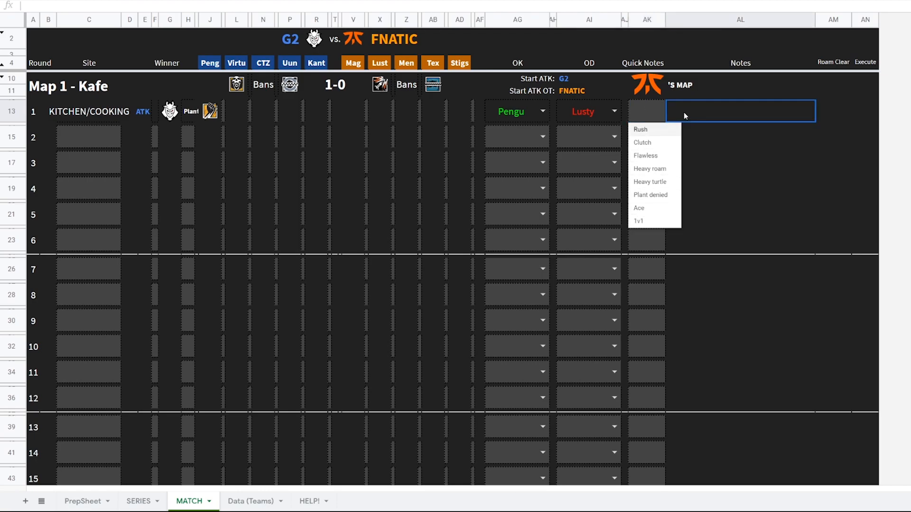
click(684, 112)
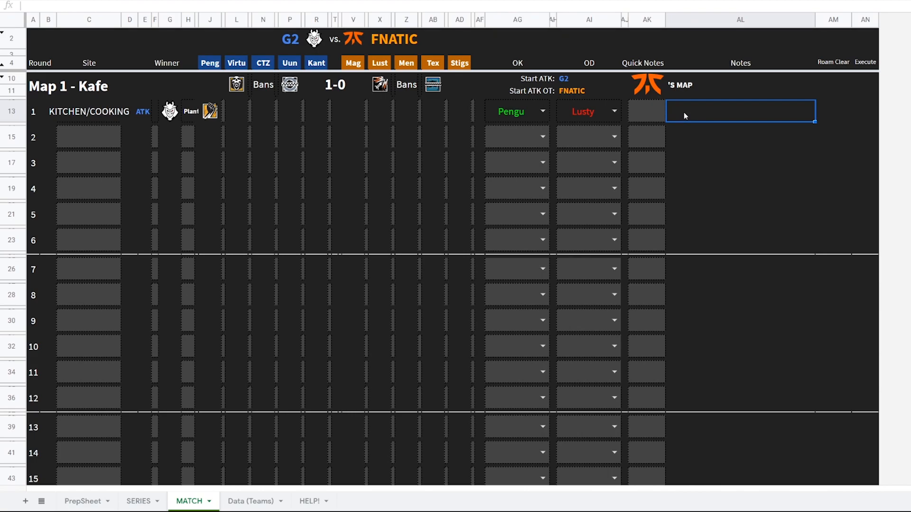
text(Pengu)
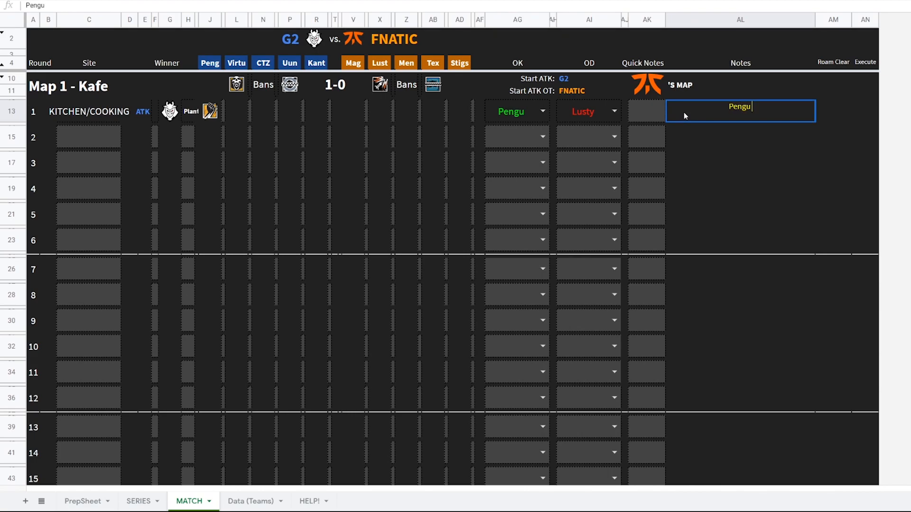
text( 4k flank)
key(Tab)
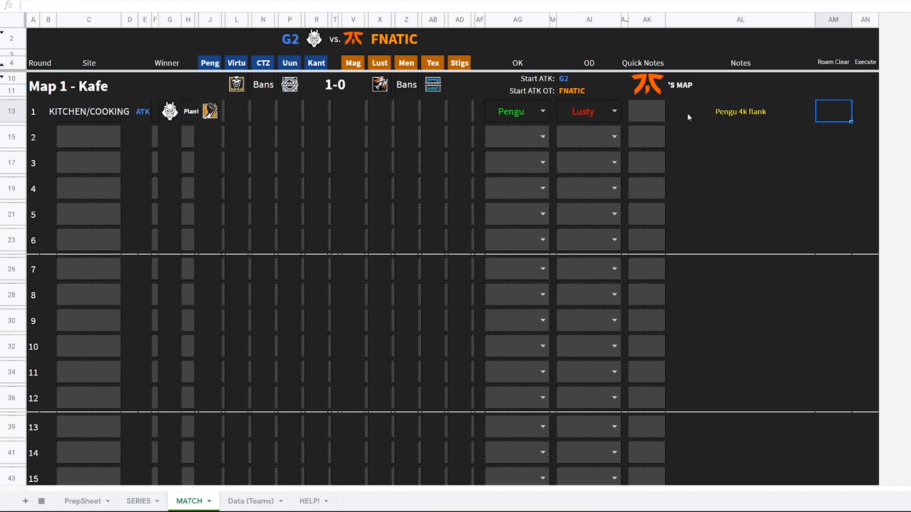
Set round 1's roam clear time to 1:30 and execute time to 0:20
click(684, 113)
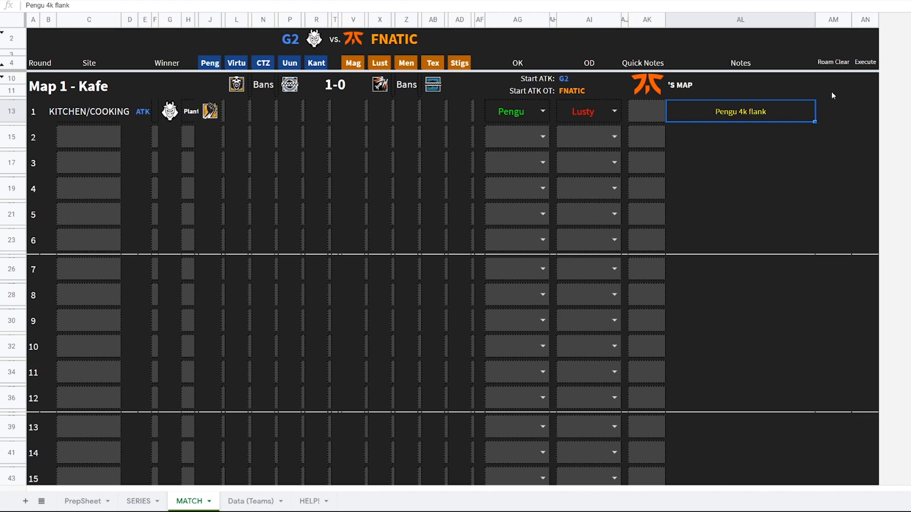
click(834, 112)
text(1:30)
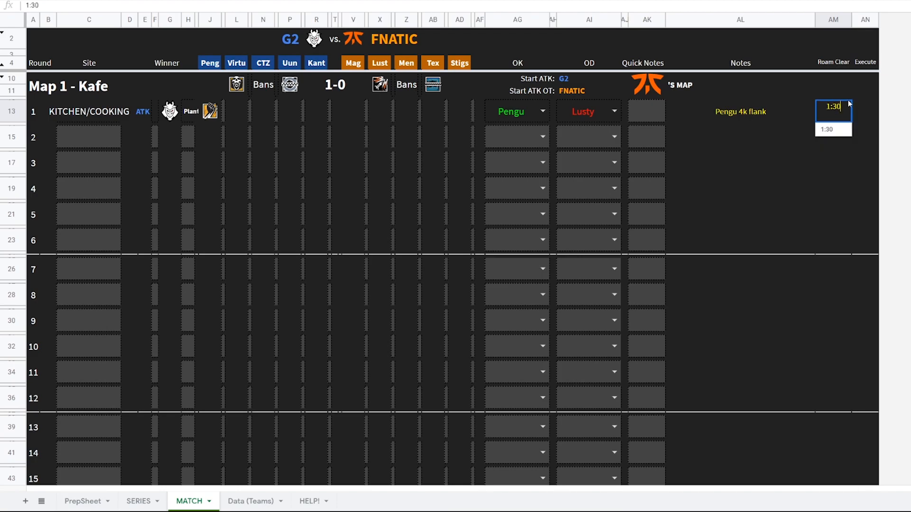
click(862, 114)
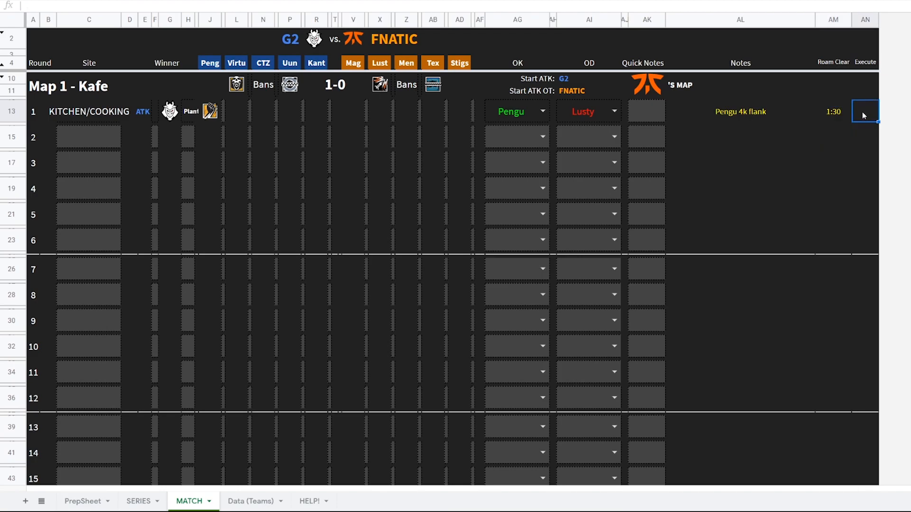
text(0:20)
key(Return)
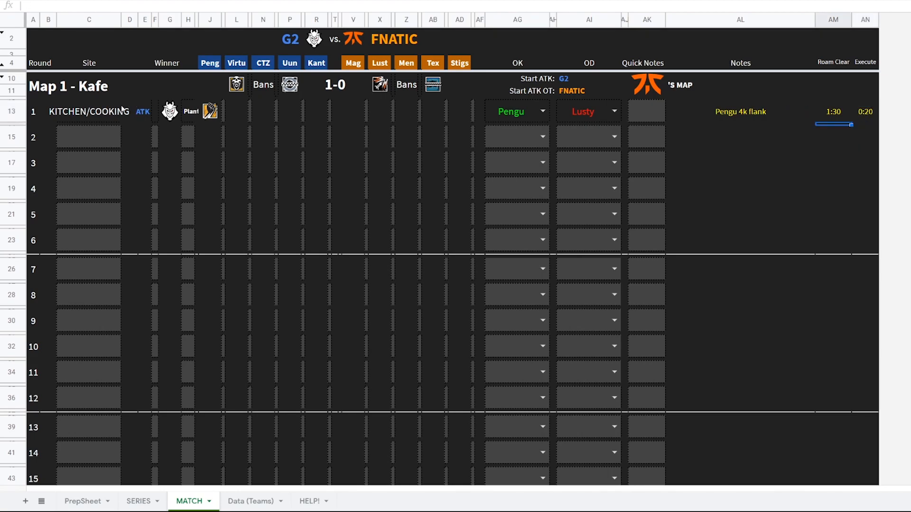
Review the completed example match log, the SERIES sheet and the Data (Teams) sheet
click(339, 87)
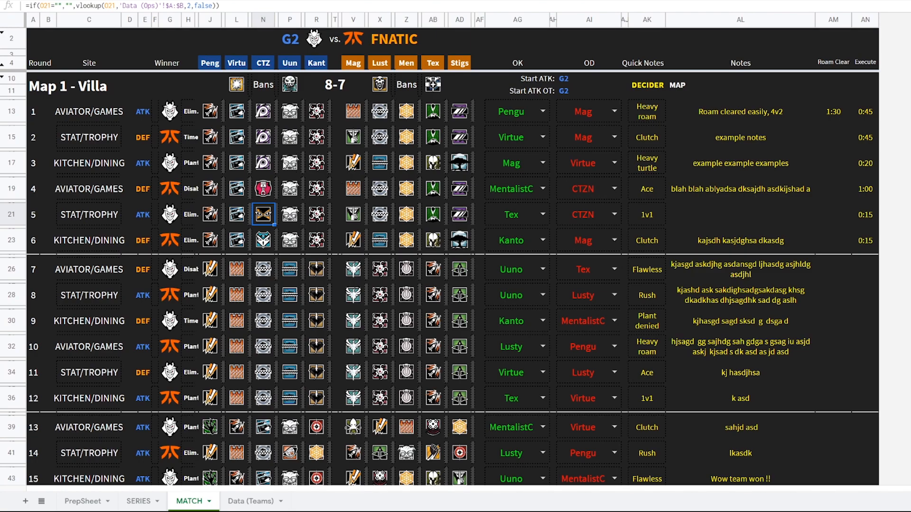
click(269, 167)
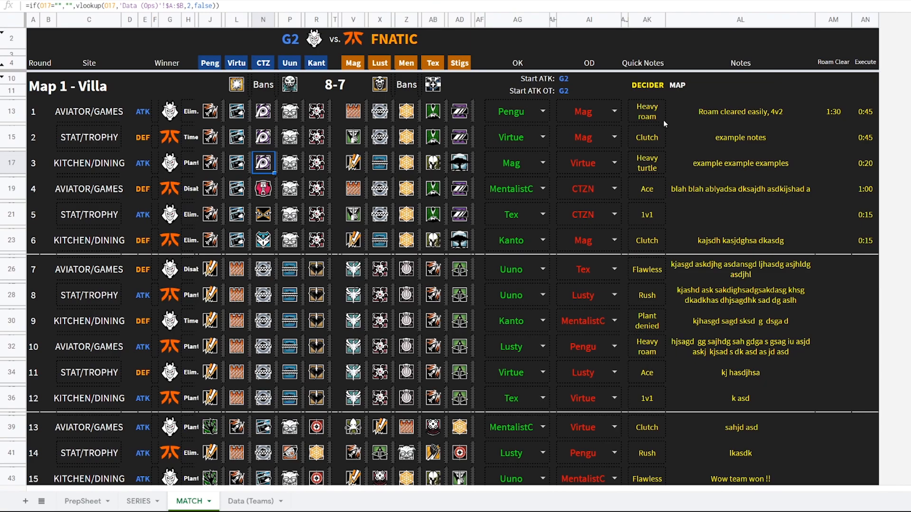
click(154, 499)
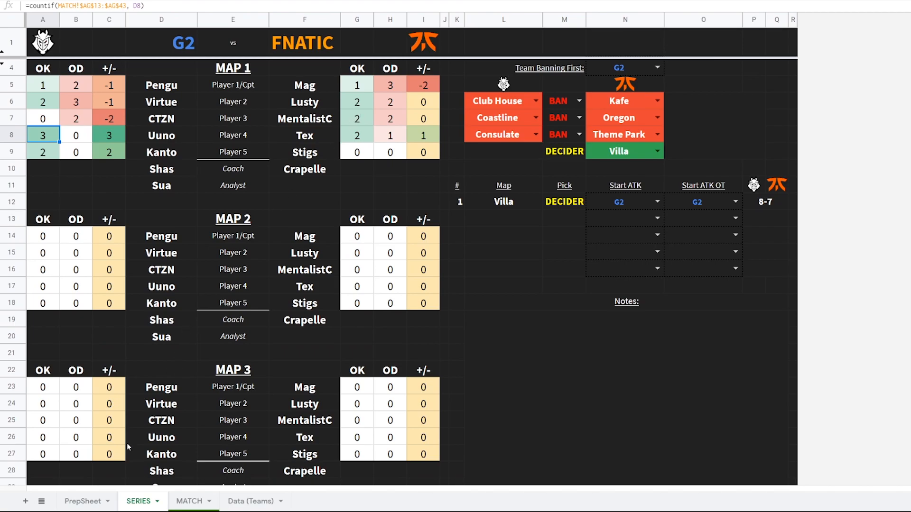
click(182, 504)
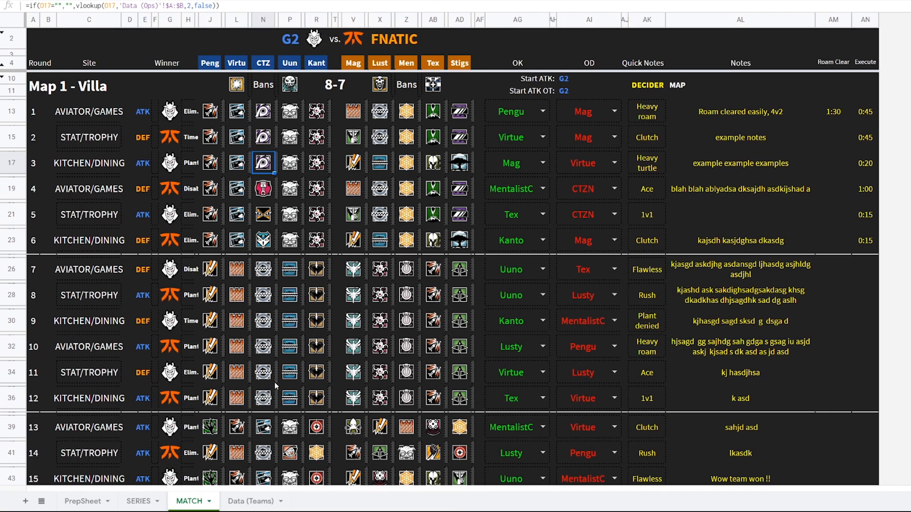
click(243, 500)
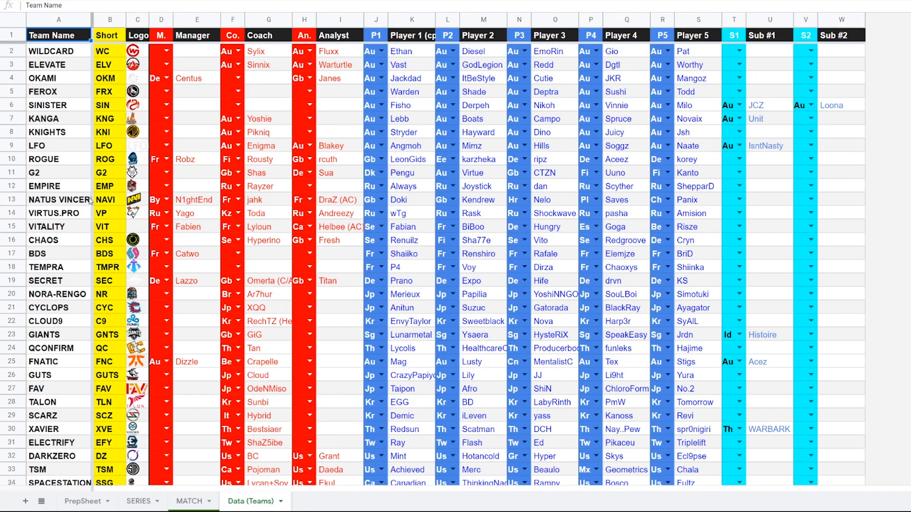
scroll(90, 388, down, 4)
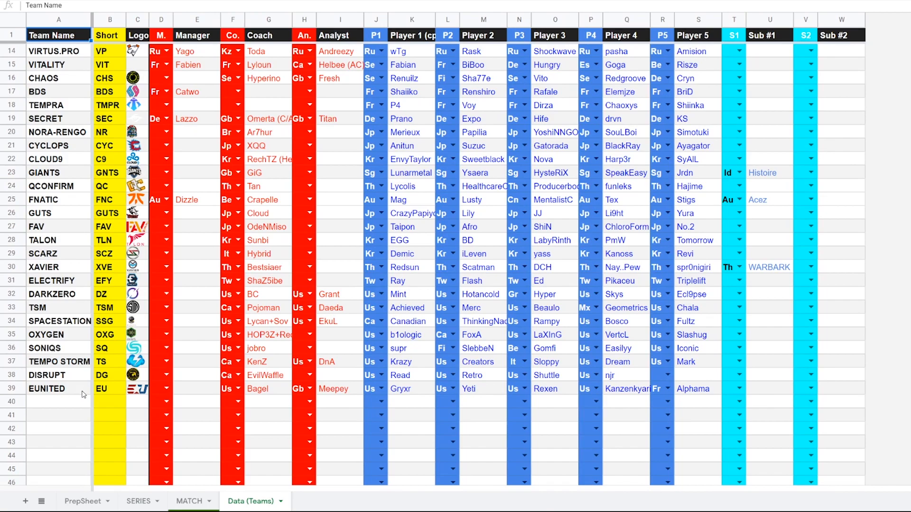
scroll(84, 394, up, 1)
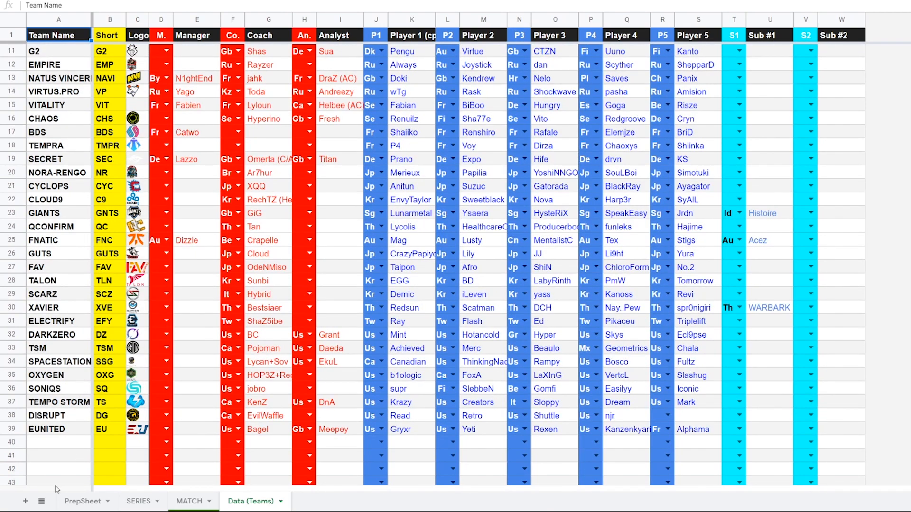
click(46, 445)
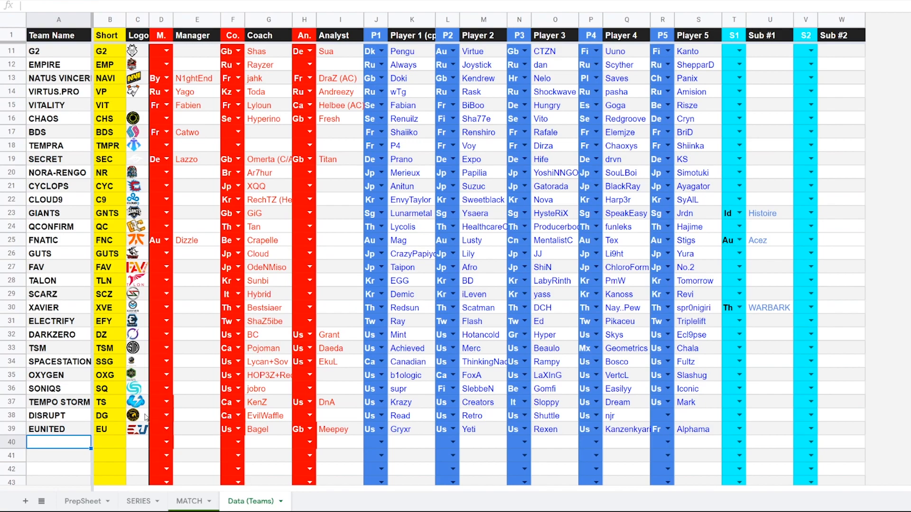
scroll(145, 421, up, 3)
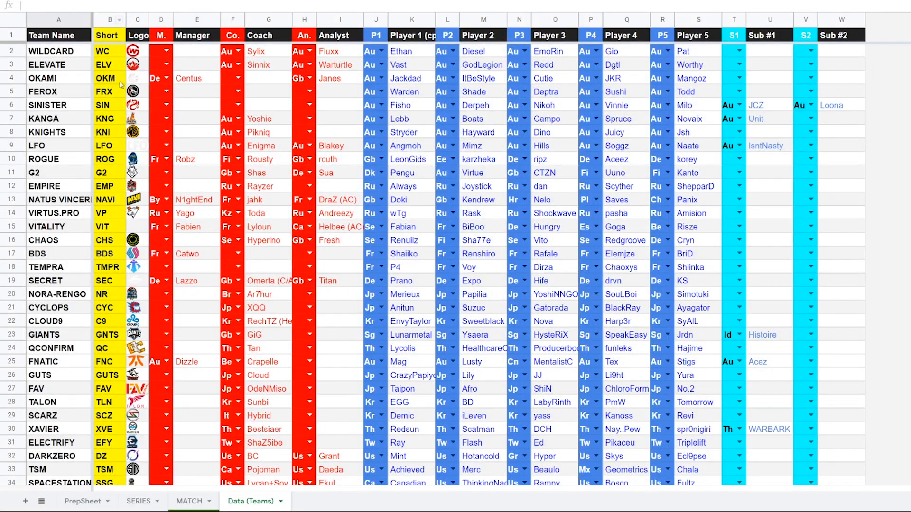
click(190, 502)
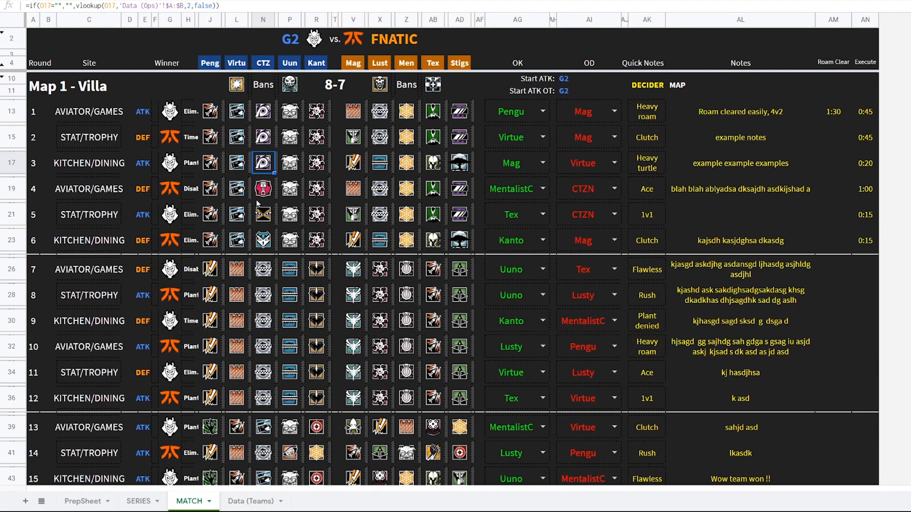